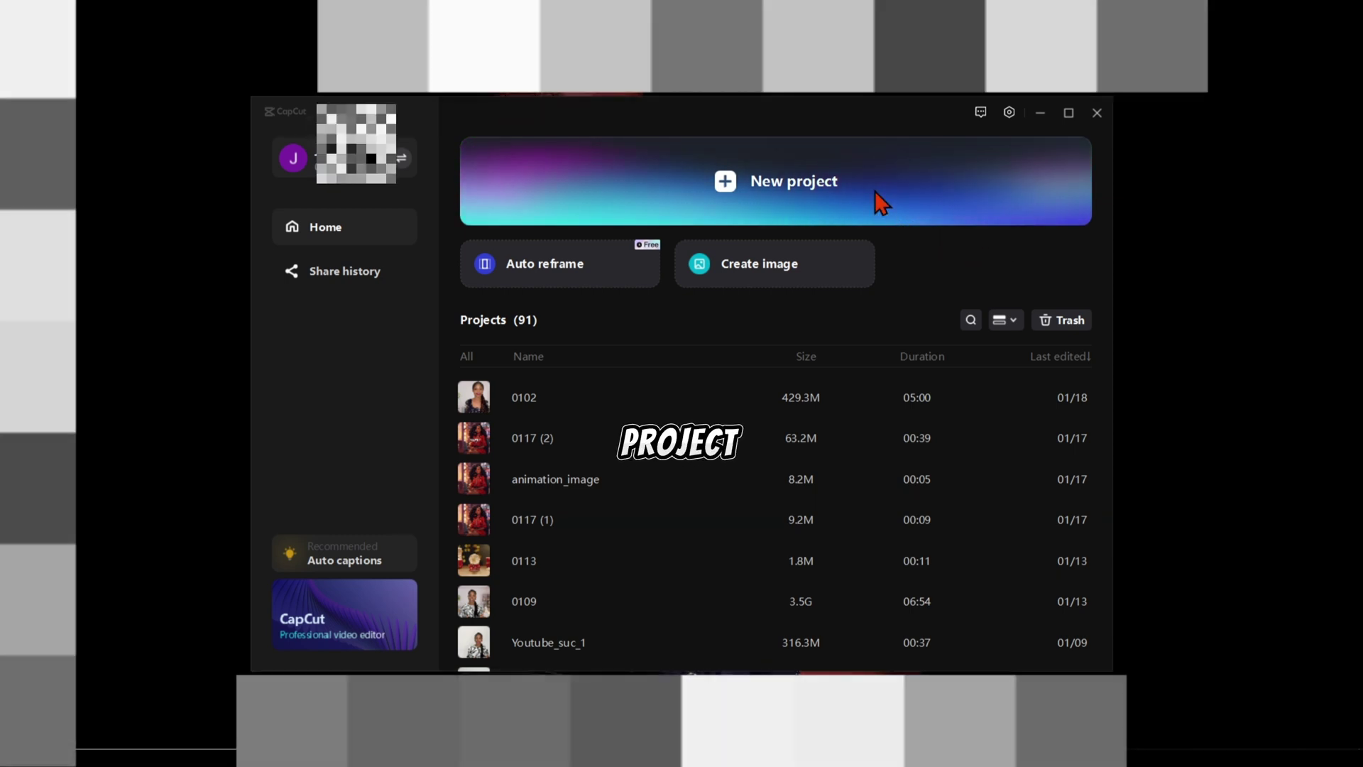
Step: Start a new project and generate an AI image of a black 25-year-old anime girl in a content creators studio with laptop, facing front, not smiling
click(874, 190)
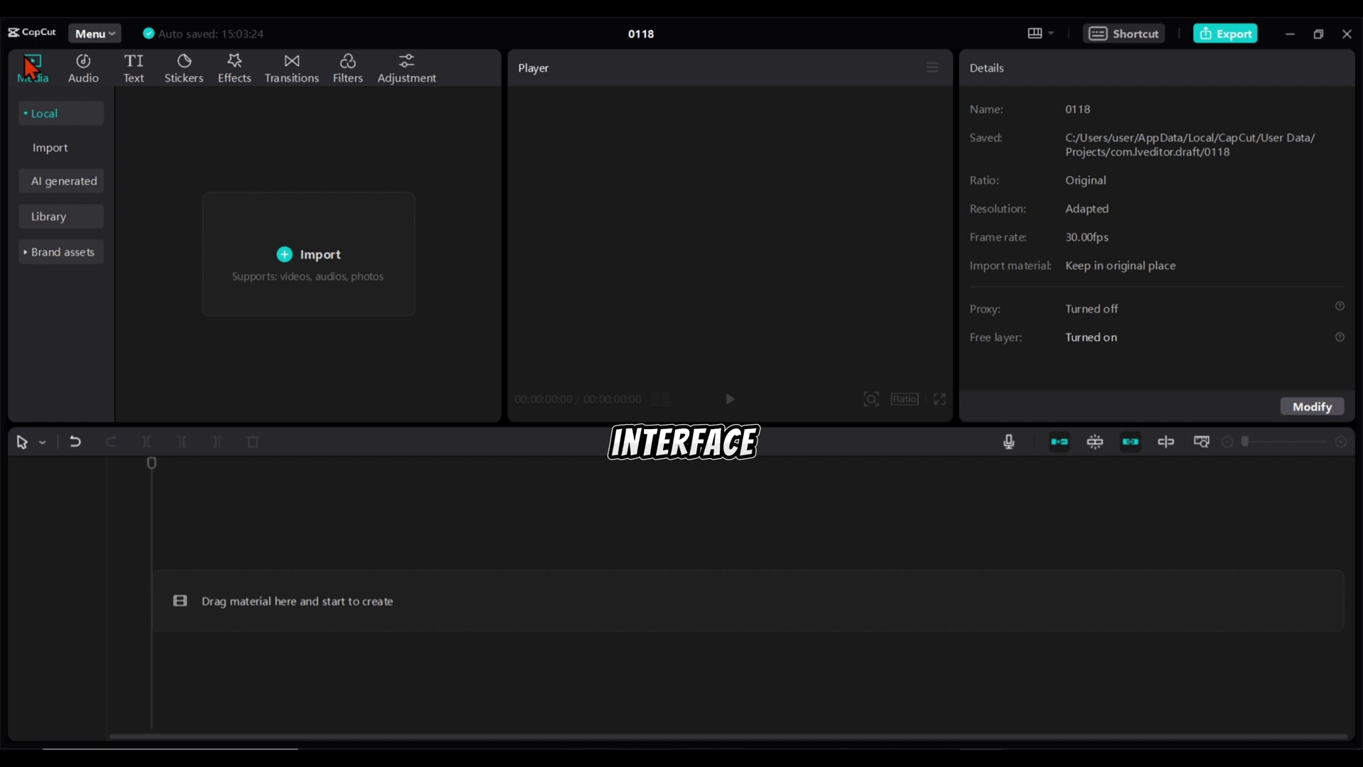
click(69, 188)
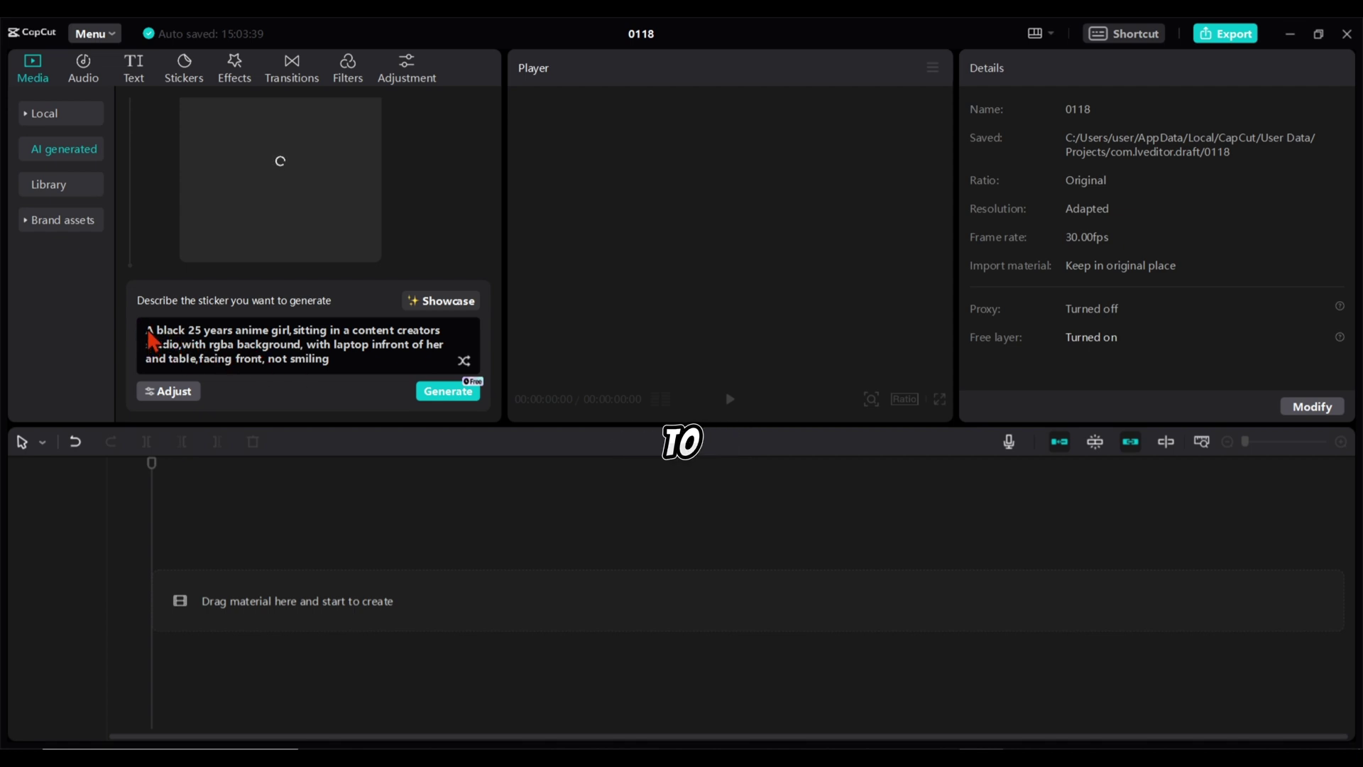
drag(150, 346, 302, 369)
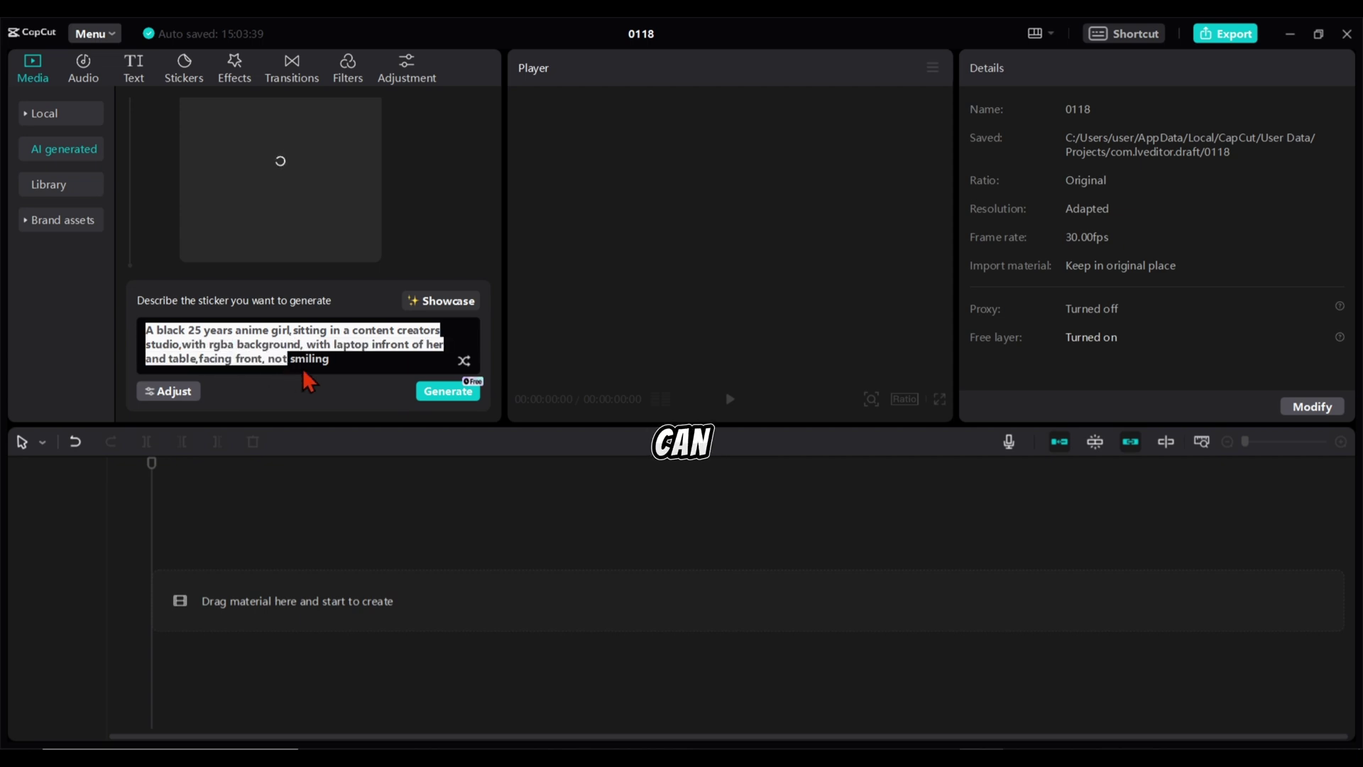
click(340, 363)
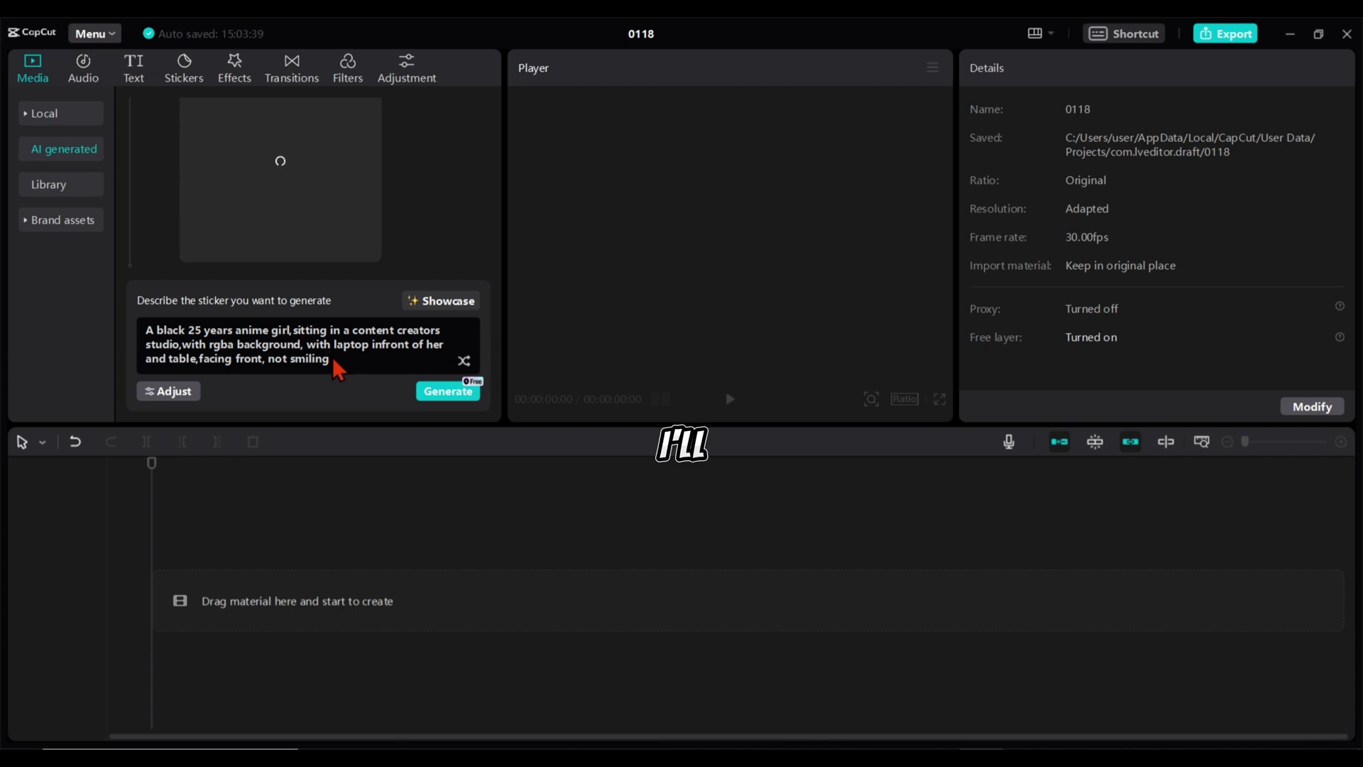
click(450, 394)
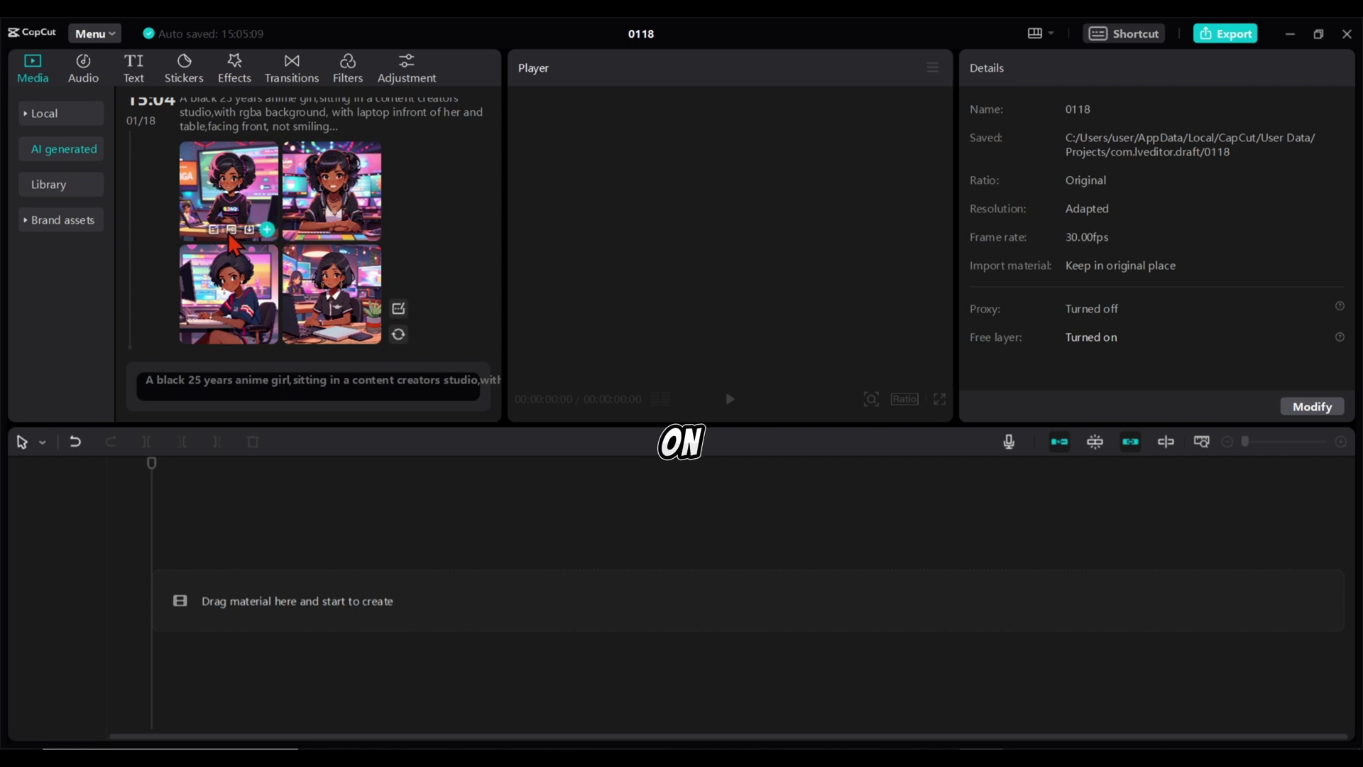
Step: Produce a single larger version of the first generated anime girl image, preview it and download it
click(232, 231)
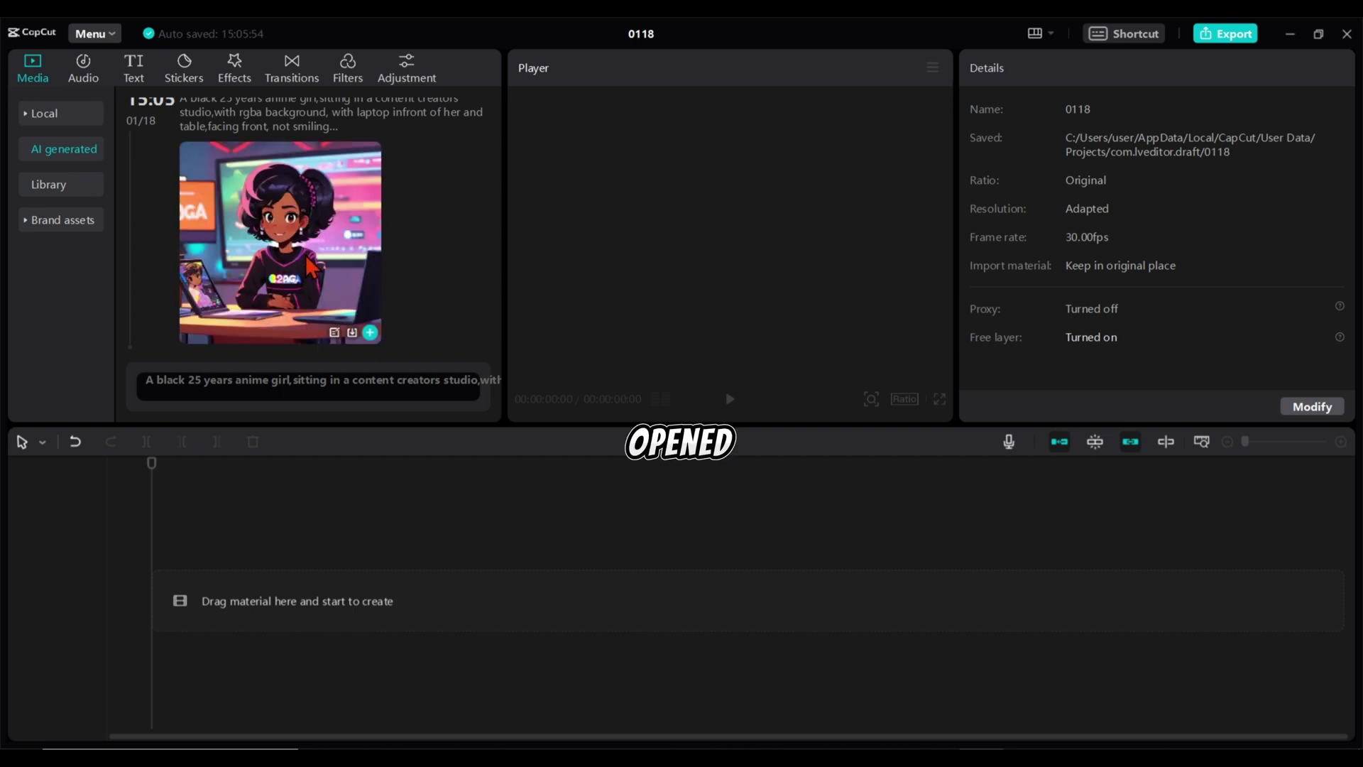
click(306, 257)
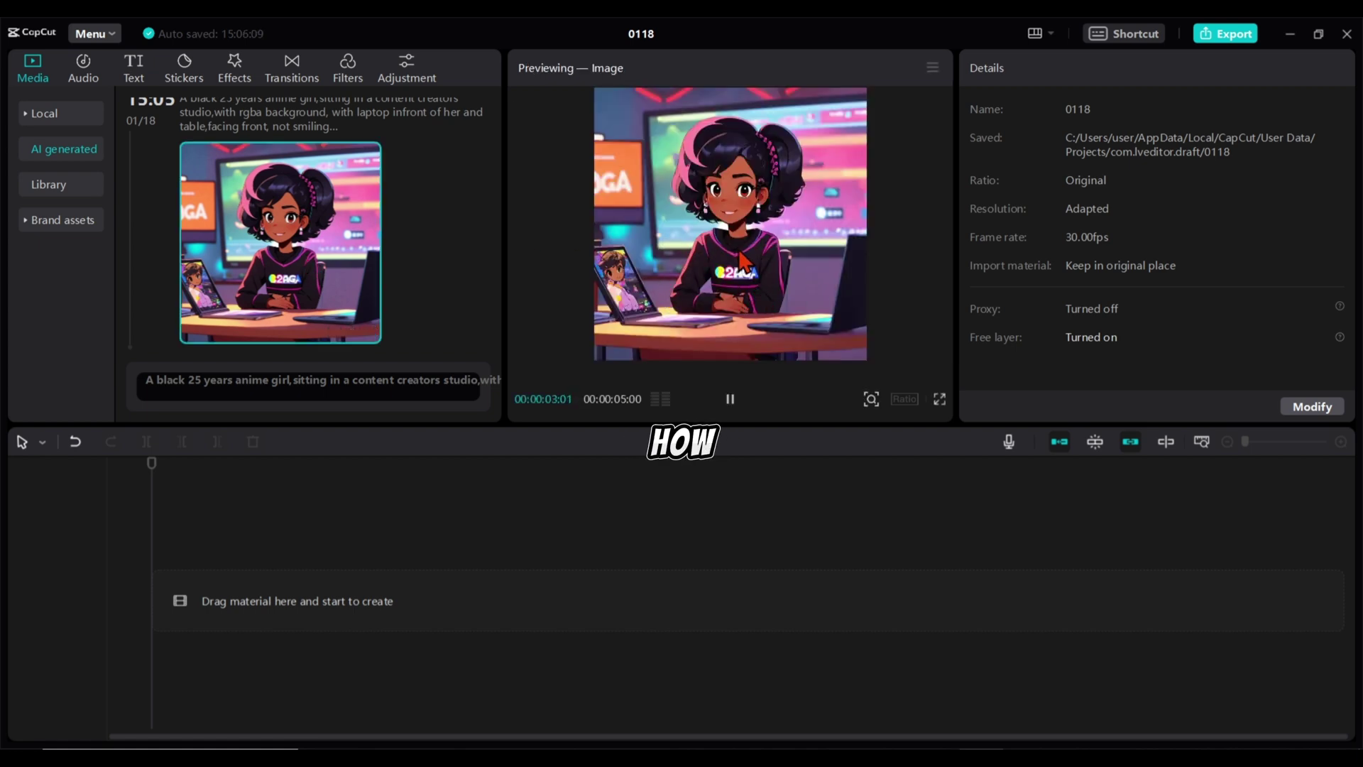
mouse_move(353, 335)
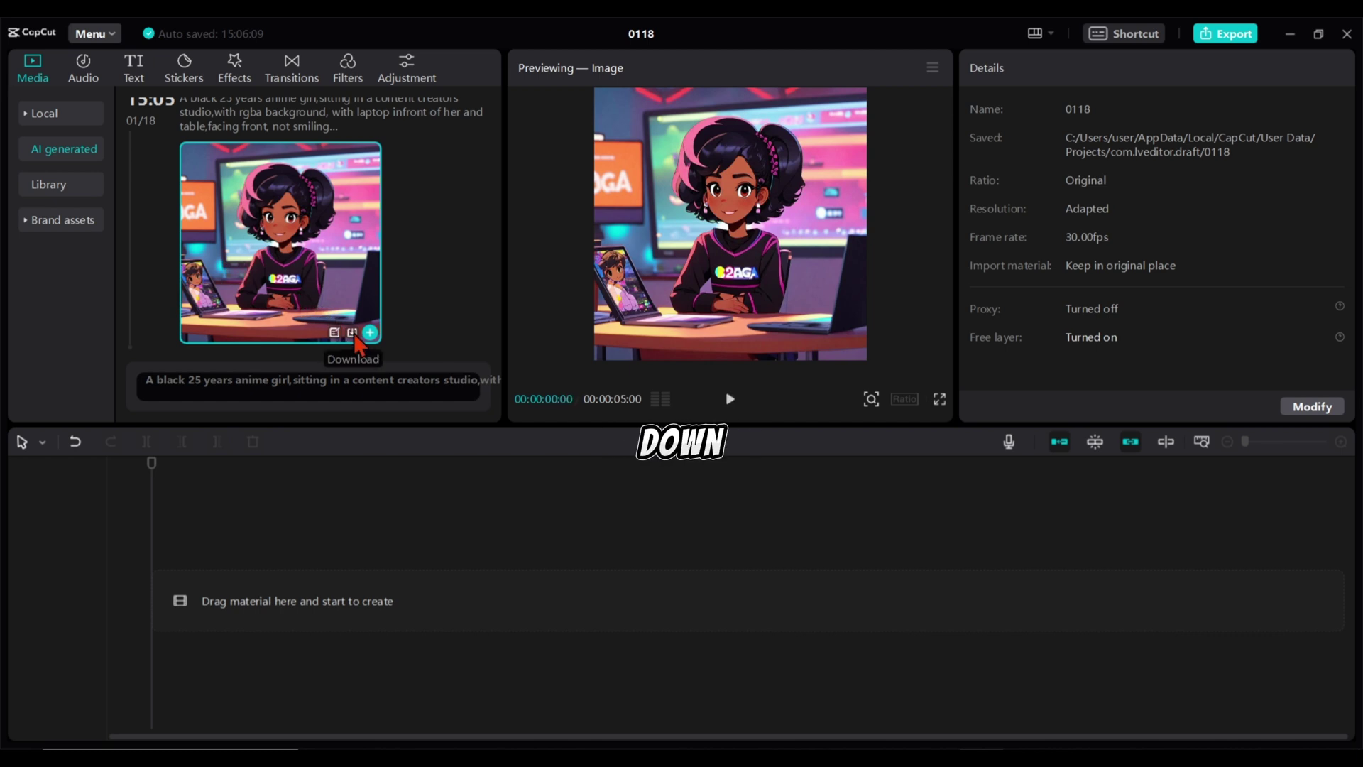
click(353, 333)
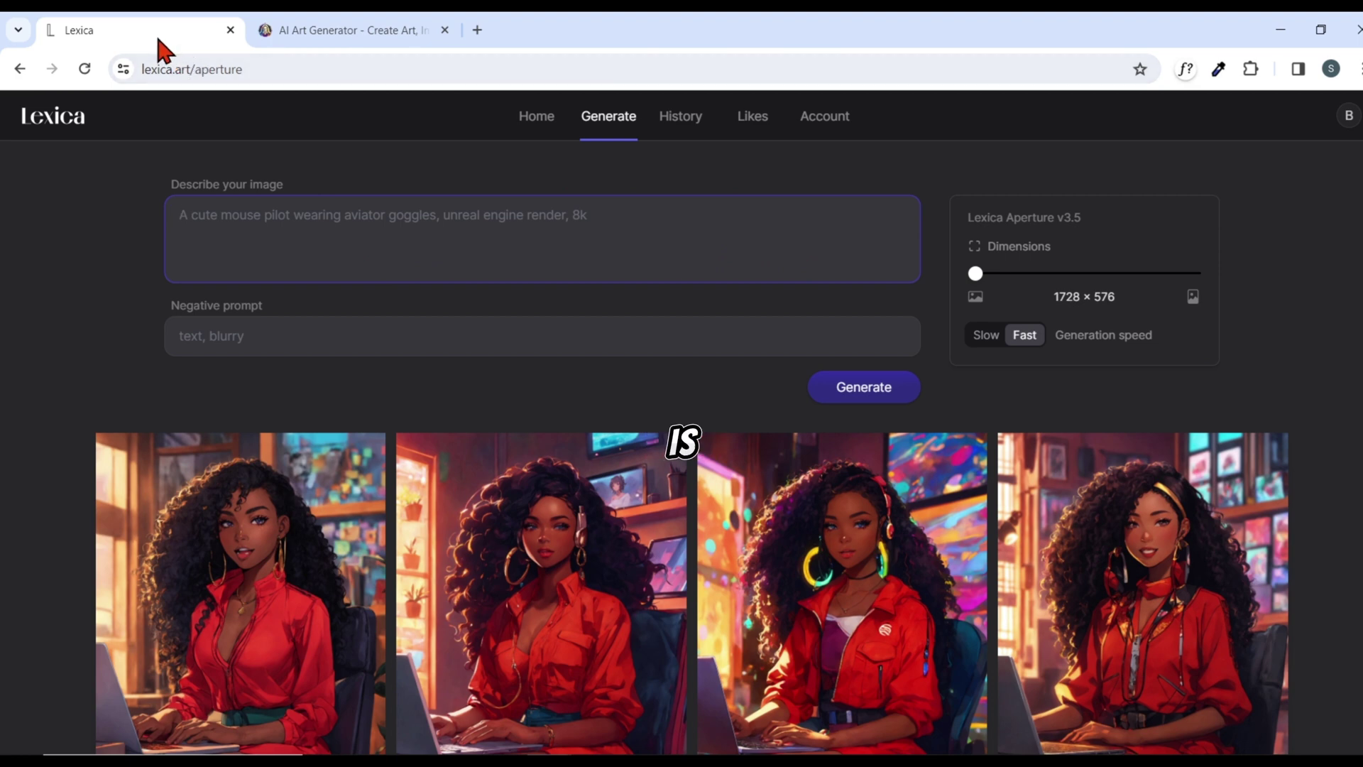
Step: View the Leonardo.Ai and Lexica image generator sites in the browser, including Lexica's generated images
click(318, 31)
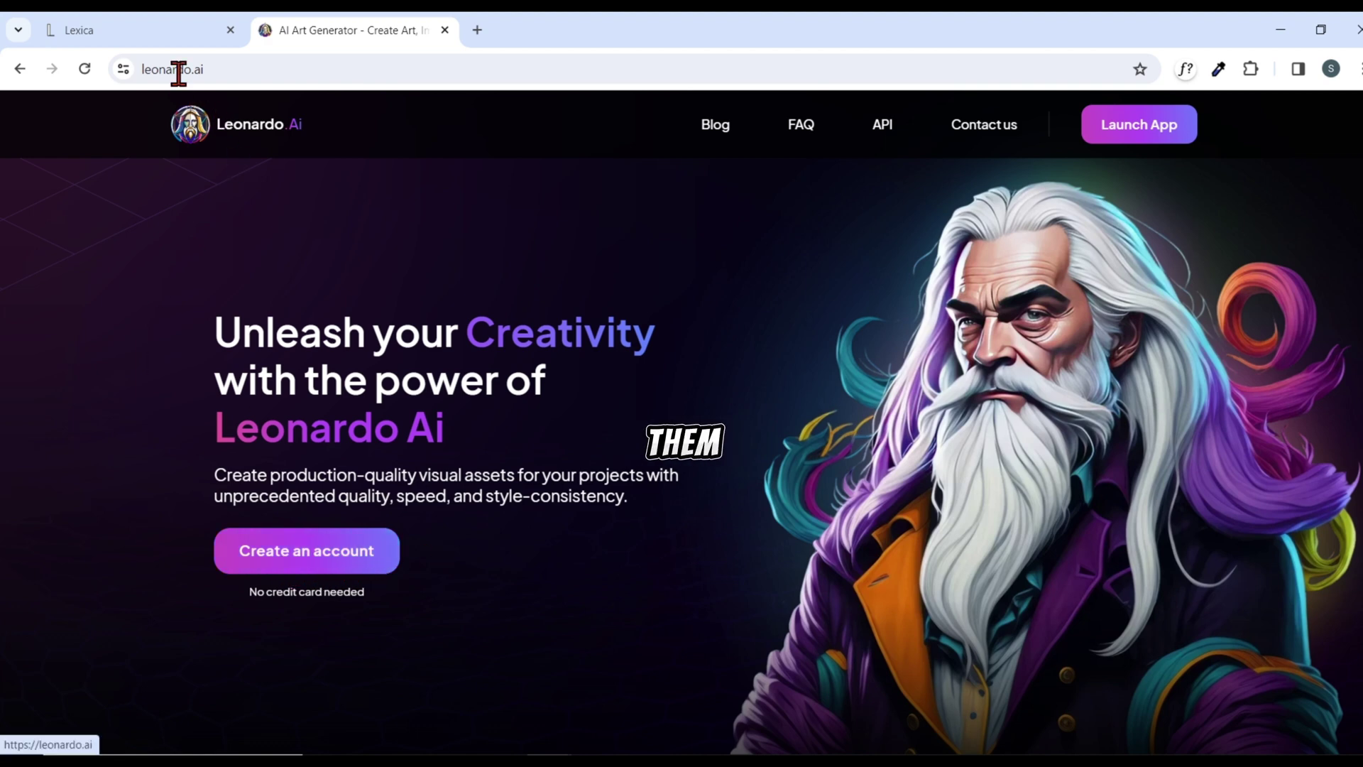
click(163, 30)
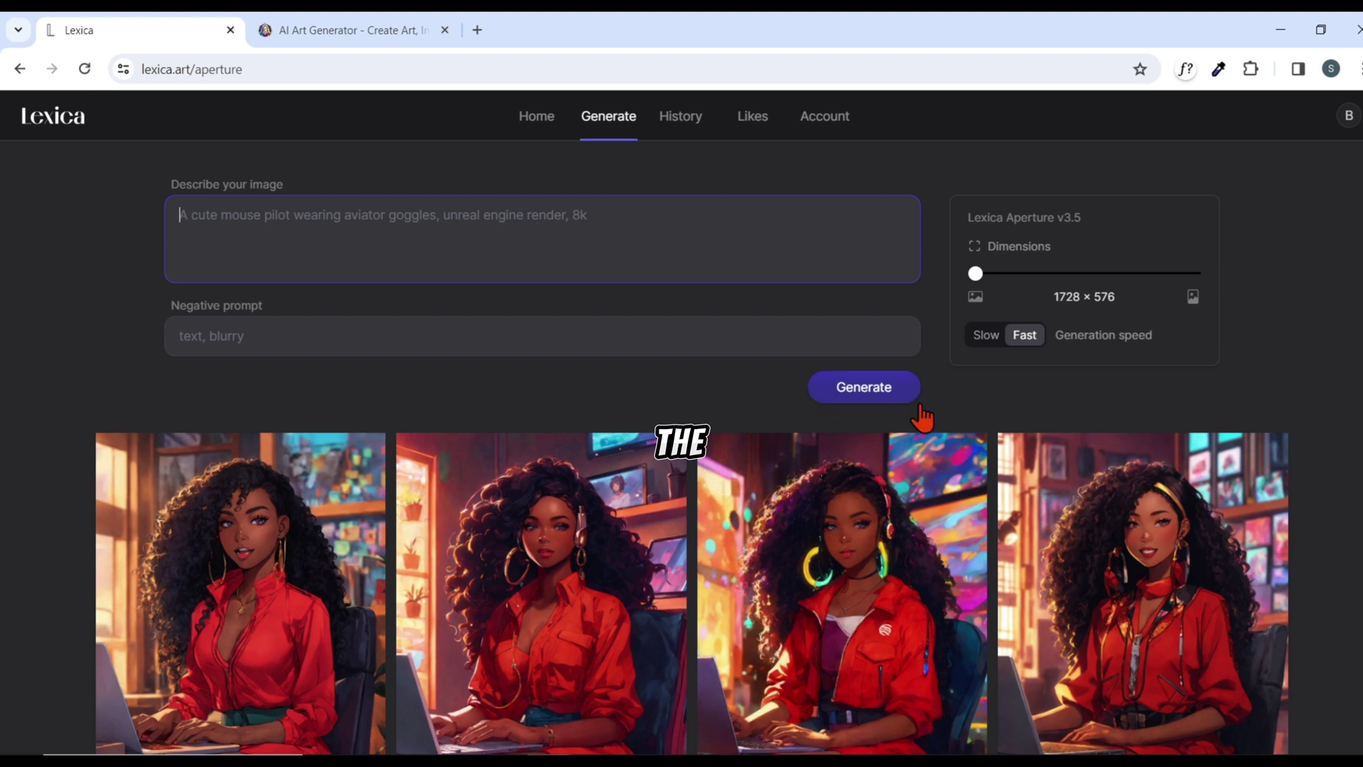
mouse_move(581, 565)
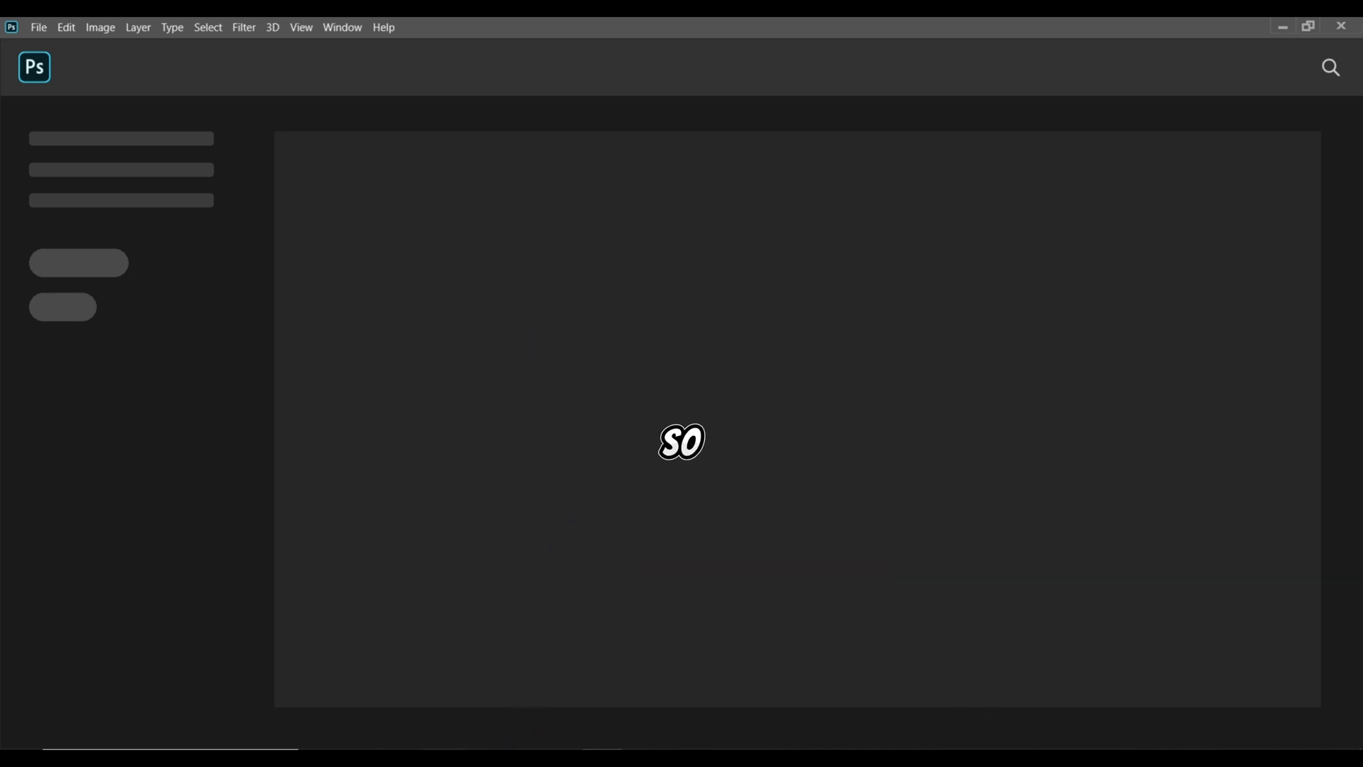
Step: Open immg.png from the YOUTUBE videos folder in Photoshop
mouse_move(462, 733)
click(467, 685)
click(1005, 227)
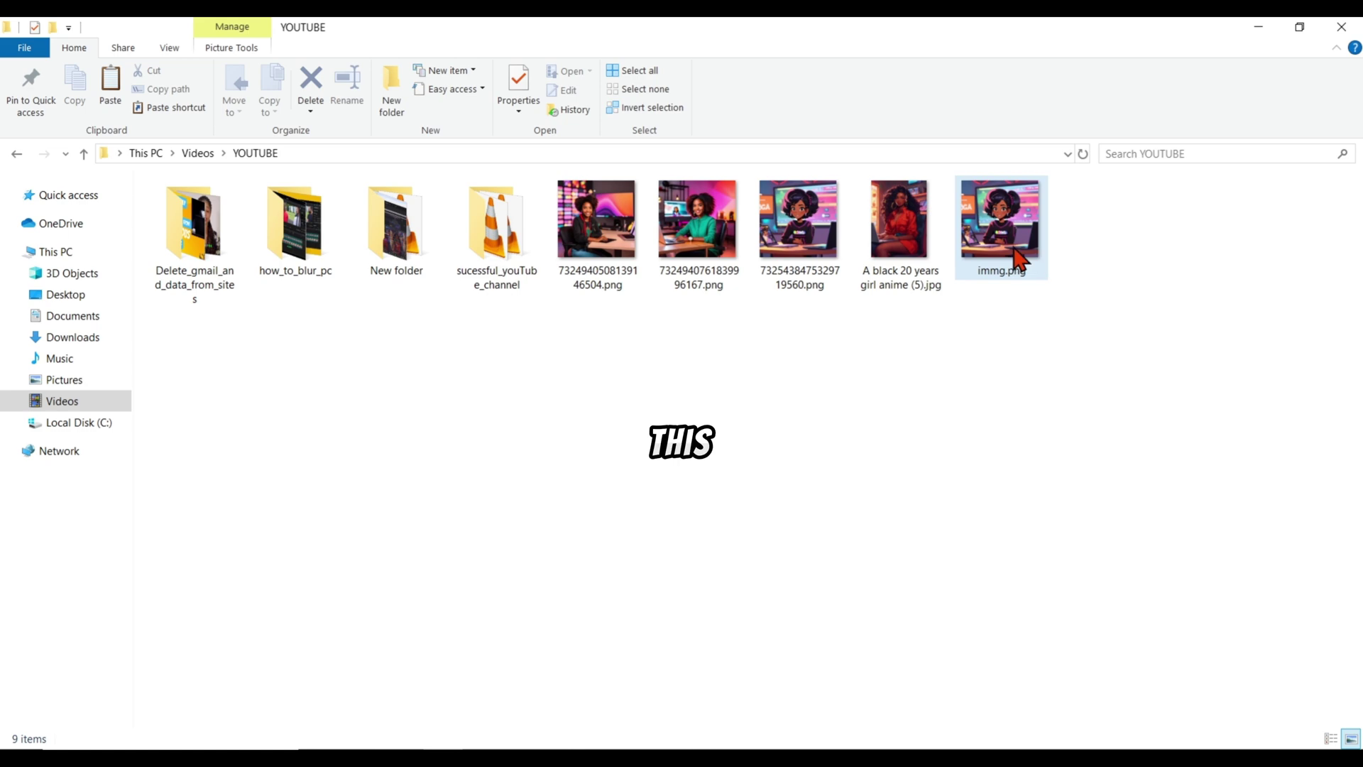
drag(1006, 223, 577, 382)
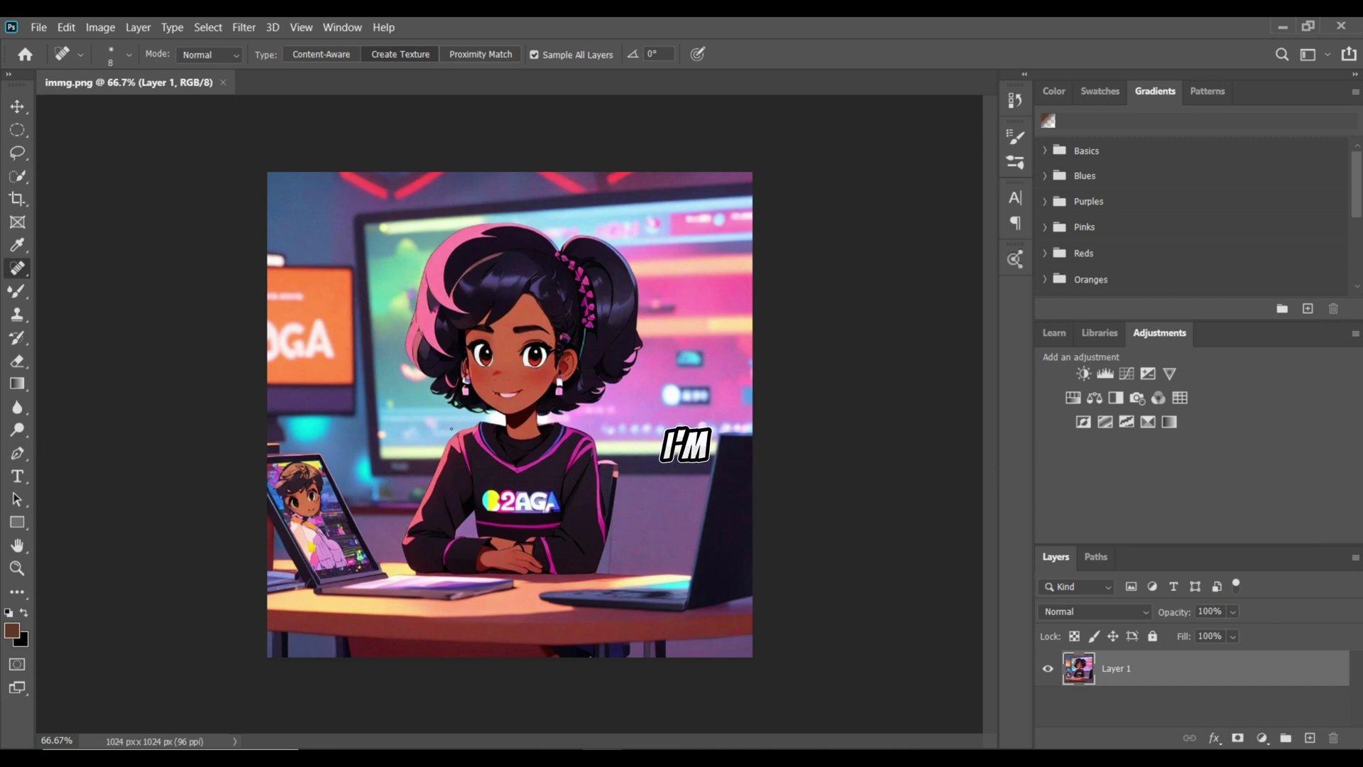
Step: Erase the anime girl's mouth with the Spot Healing Brush, using the Create Texture type and sampling all layers
click(16, 568)
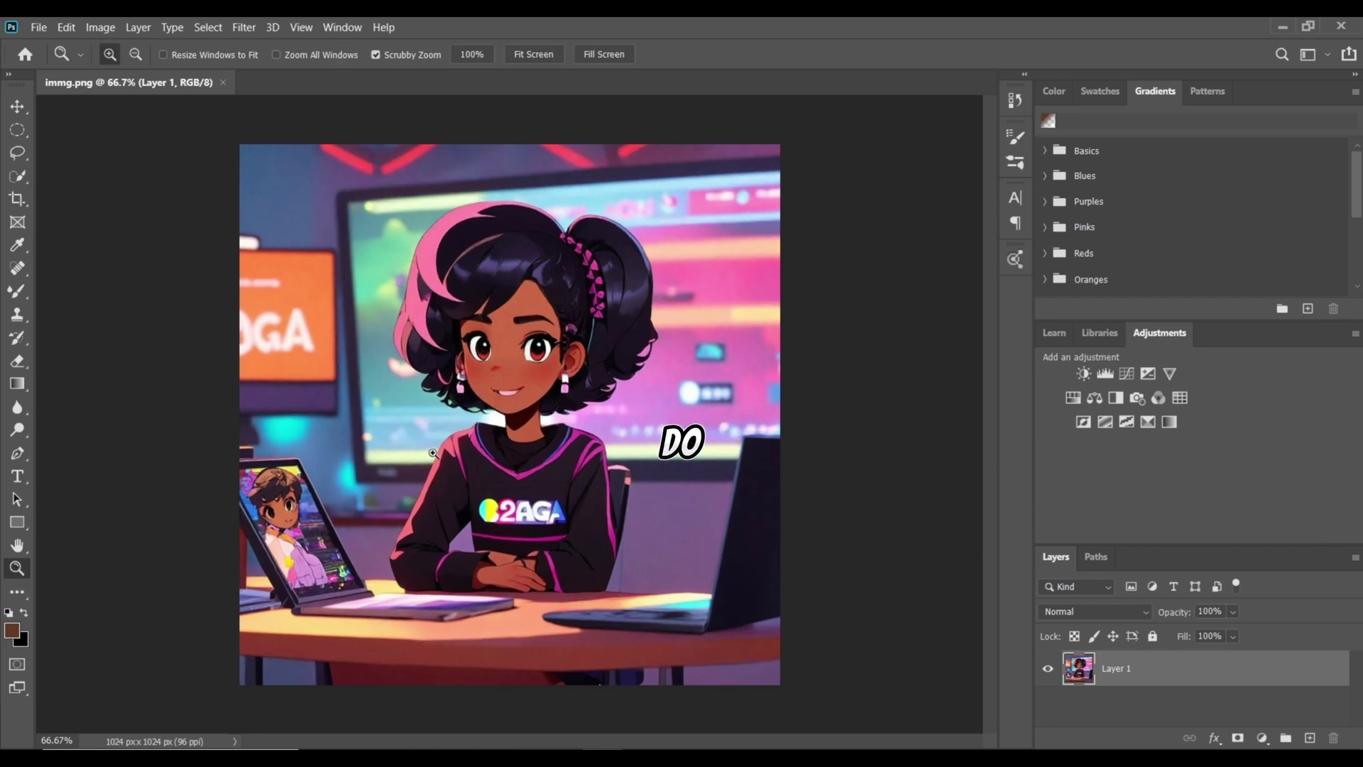
click(433, 453)
click(435, 452)
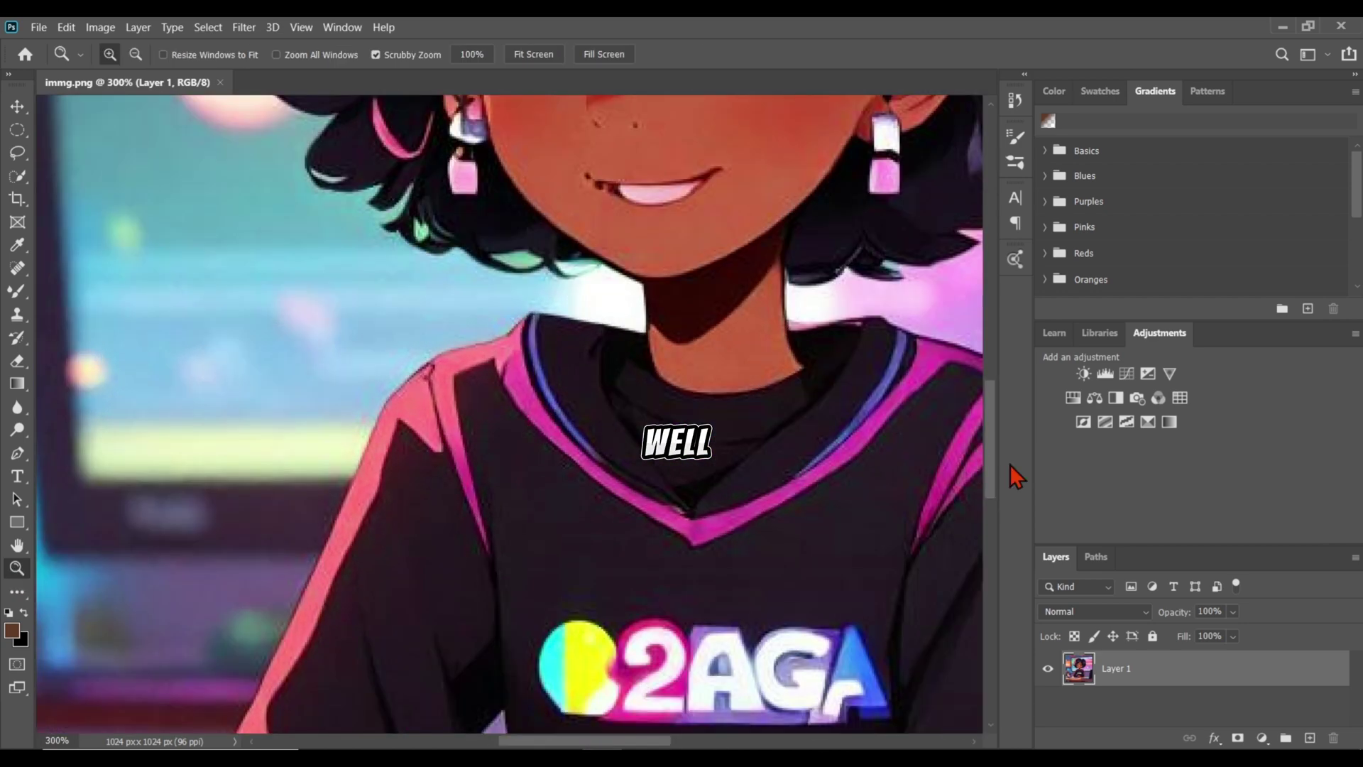
drag(992, 470, 992, 411)
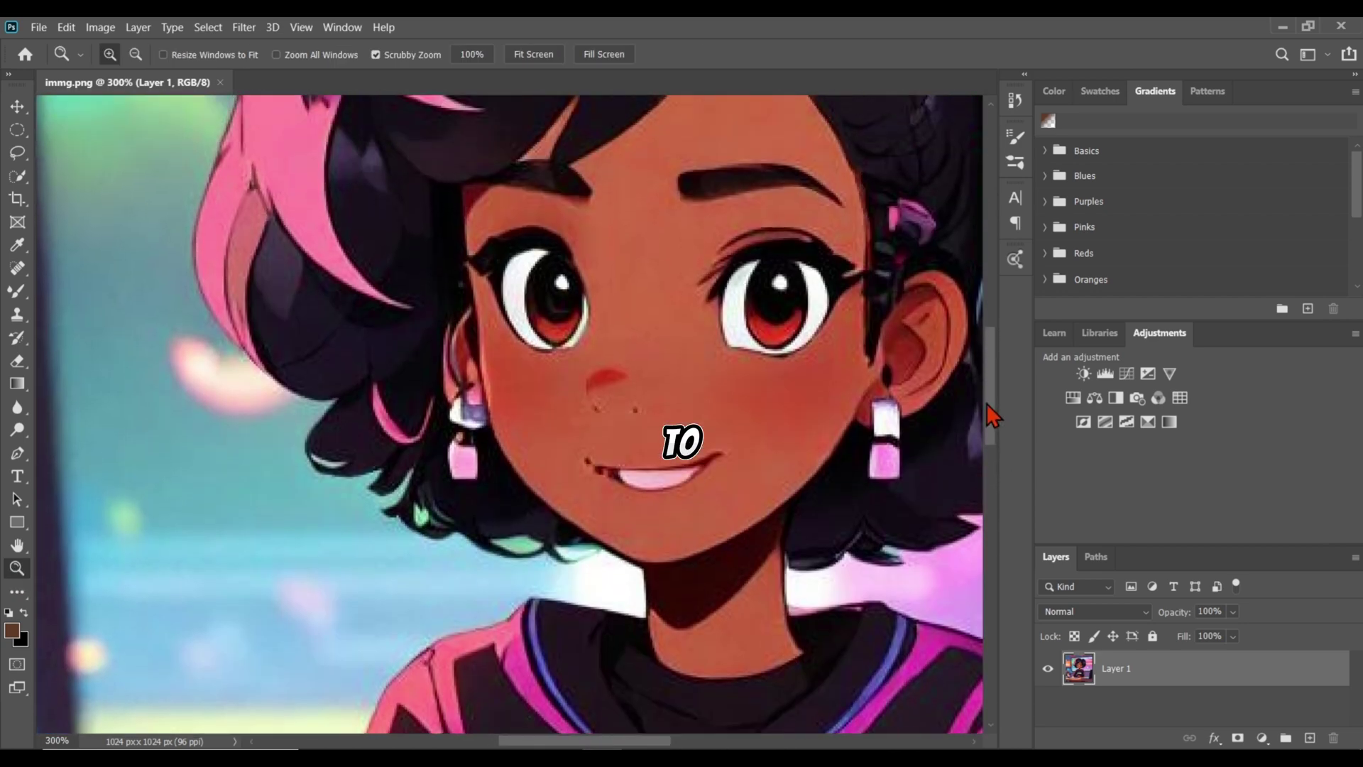
click(16, 274)
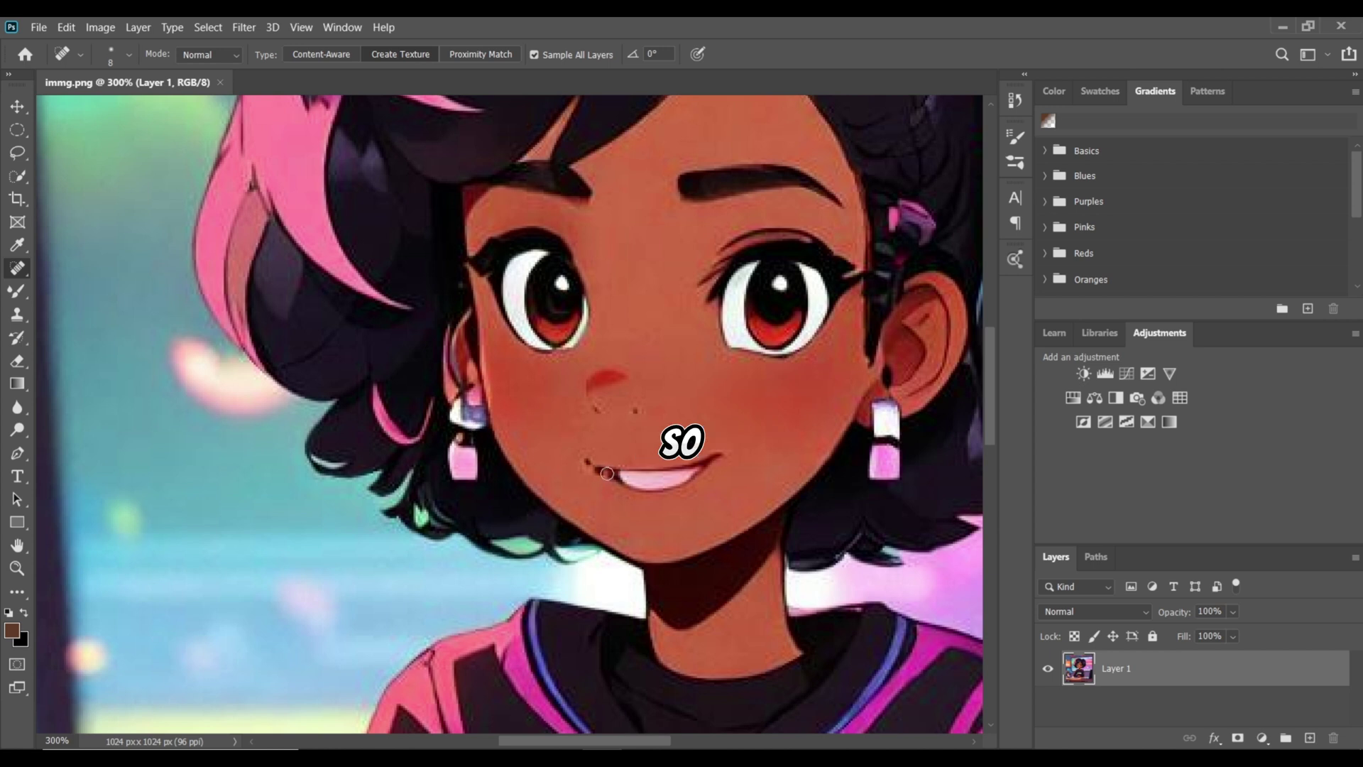
click(589, 459)
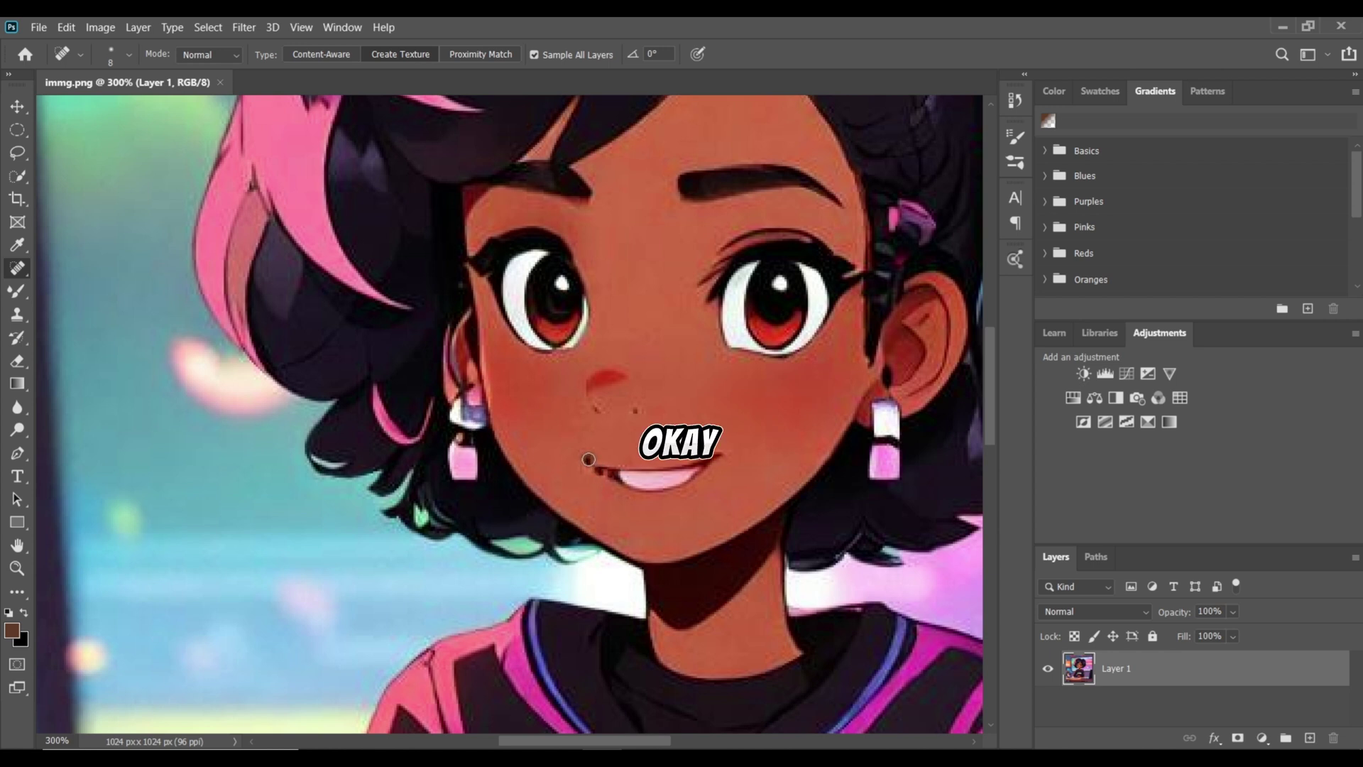
mouse_move(589, 460)
mouse_down()
mouse_move(667, 489)
mouse_move(711, 455)
mouse_up()
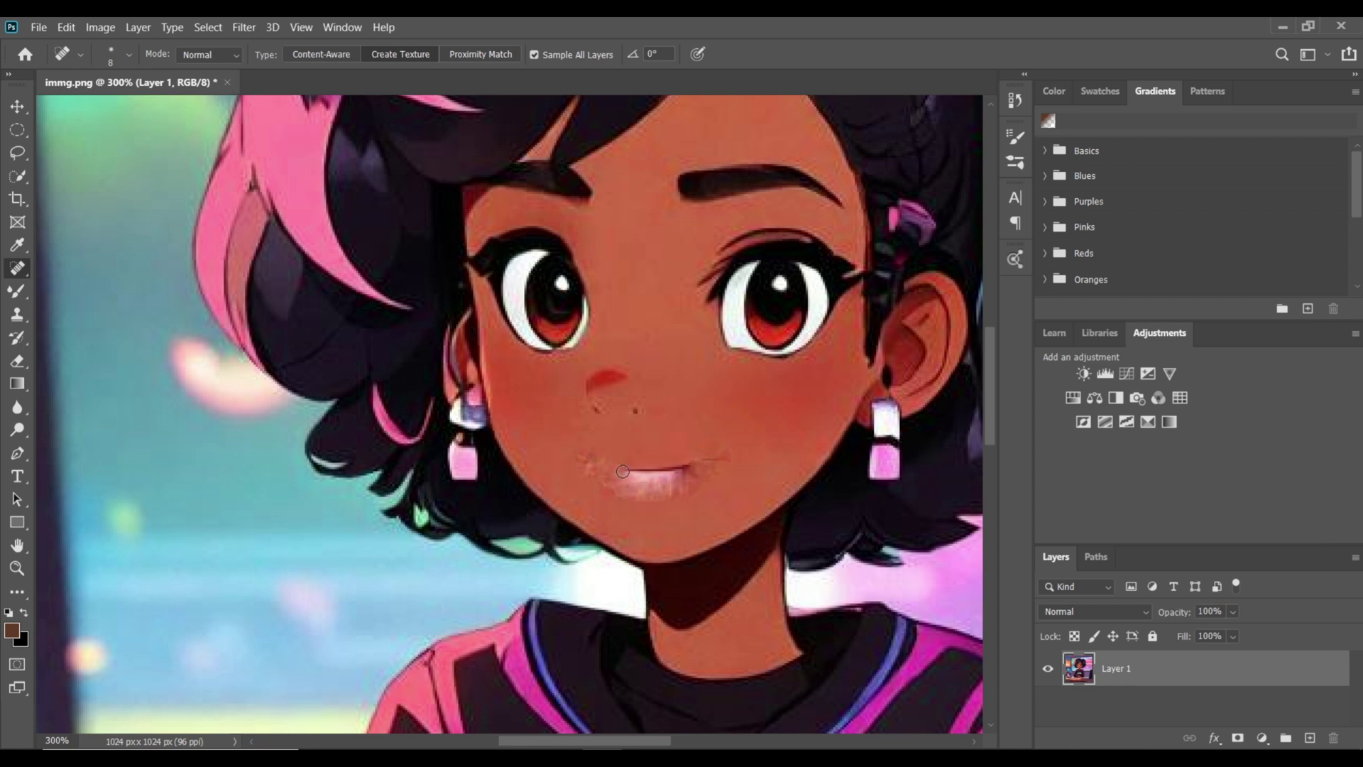
mouse_move(678, 475)
mouse_down()
mouse_move(617, 483)
mouse_move(651, 493)
mouse_move(642, 479)
mouse_up()
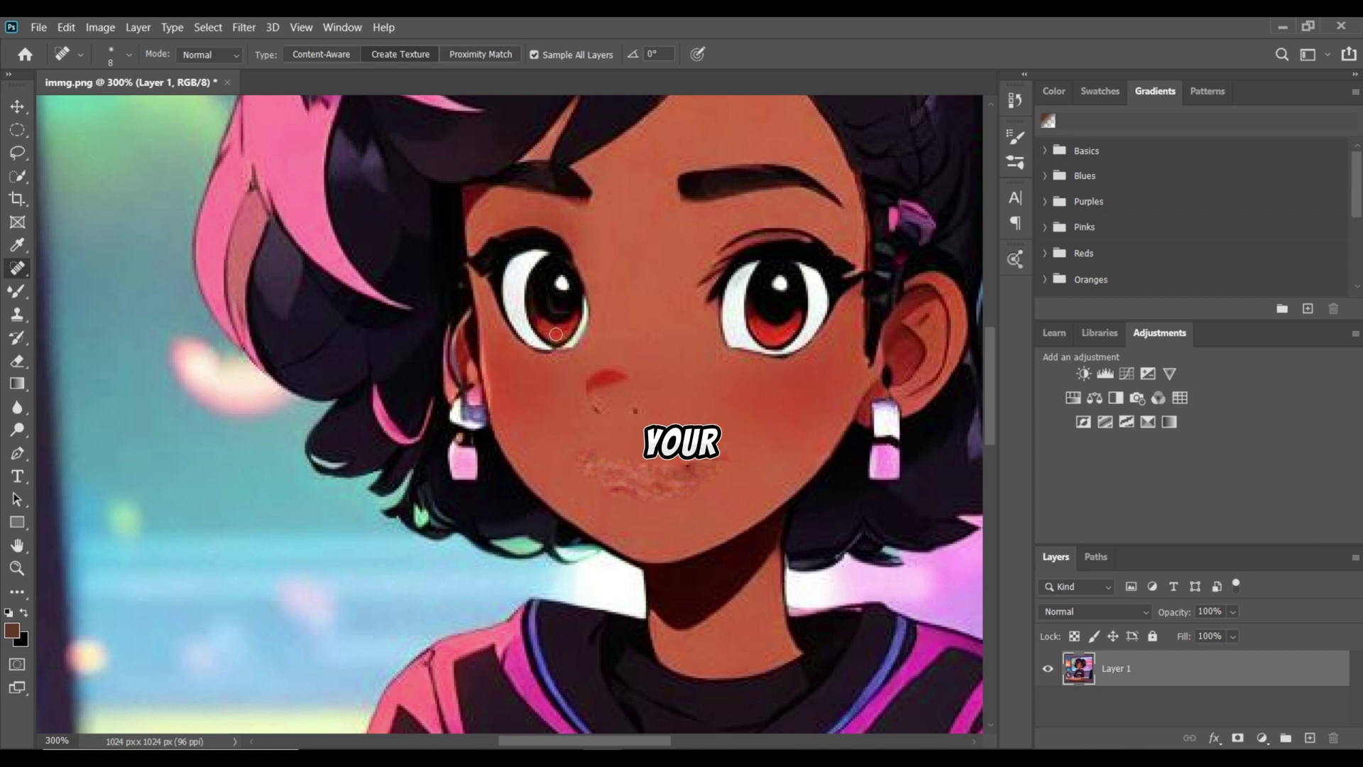
click(39, 21)
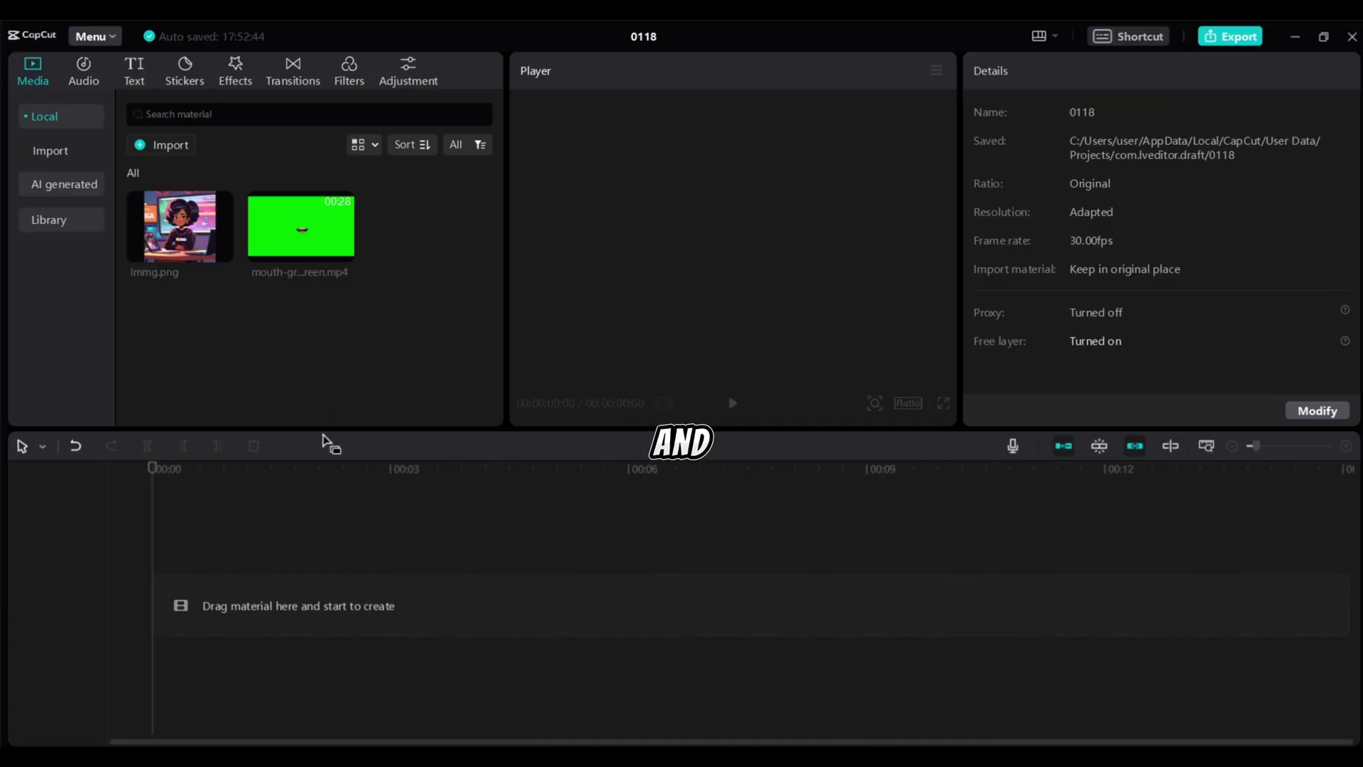
Step: In the CapCut project, add immg.png to the timeline and overlay mouth-green-screen.mp4 on a track above it, starting at 00:00
mouse_move(219, 252)
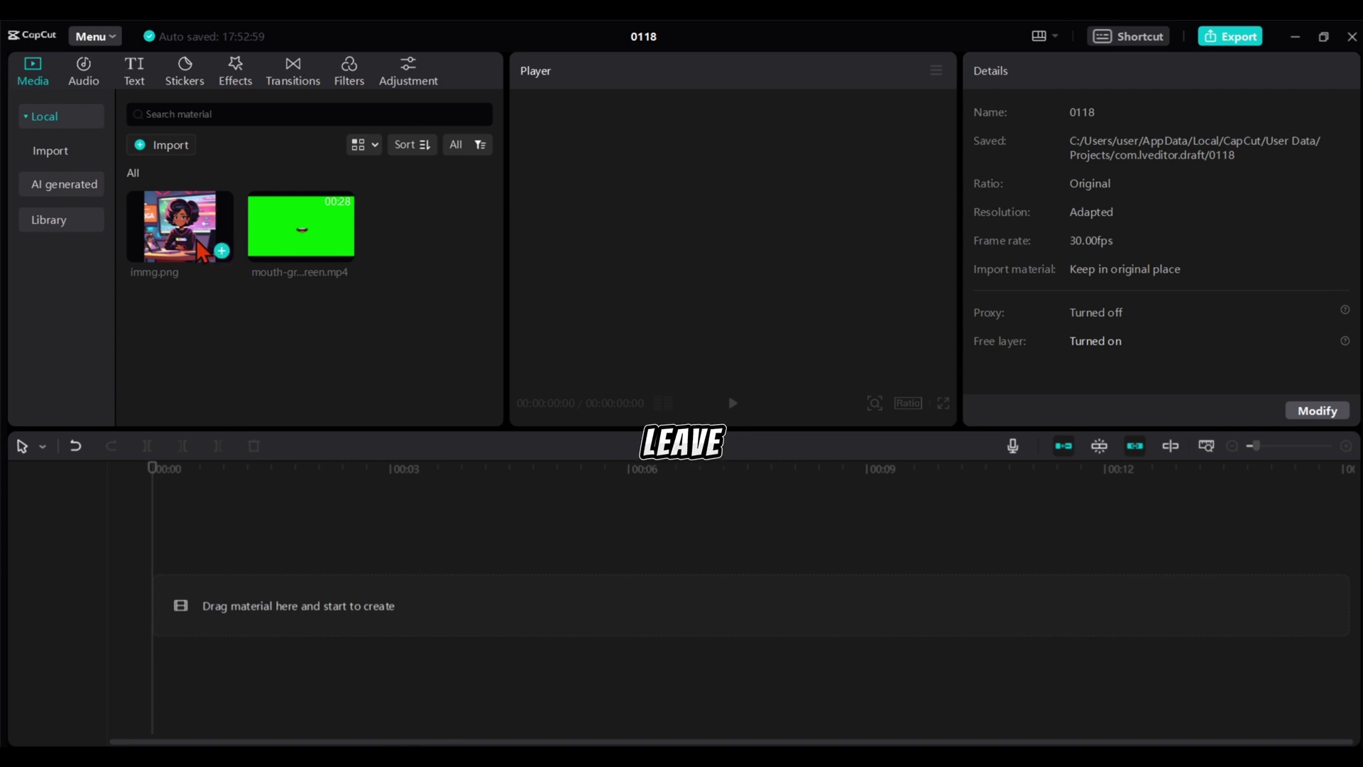
mouse_move(305, 249)
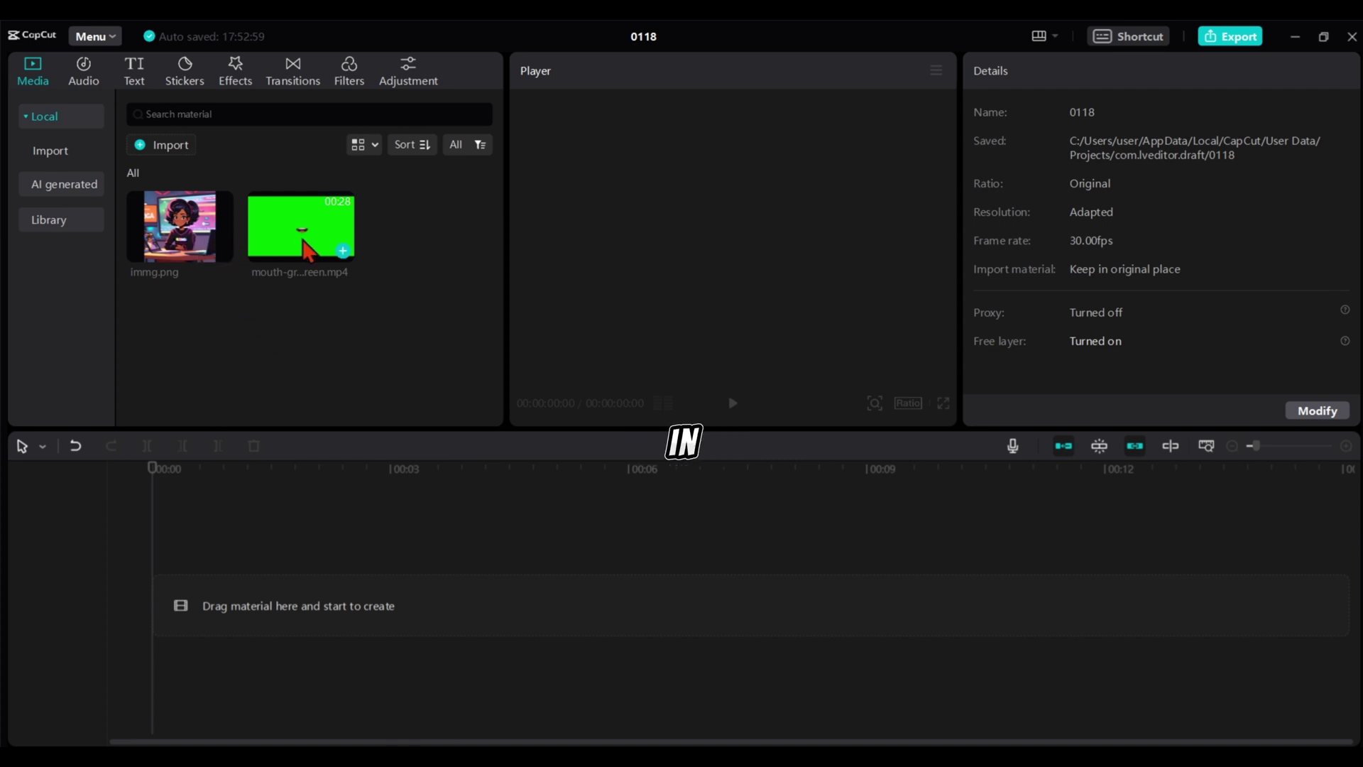
click(220, 254)
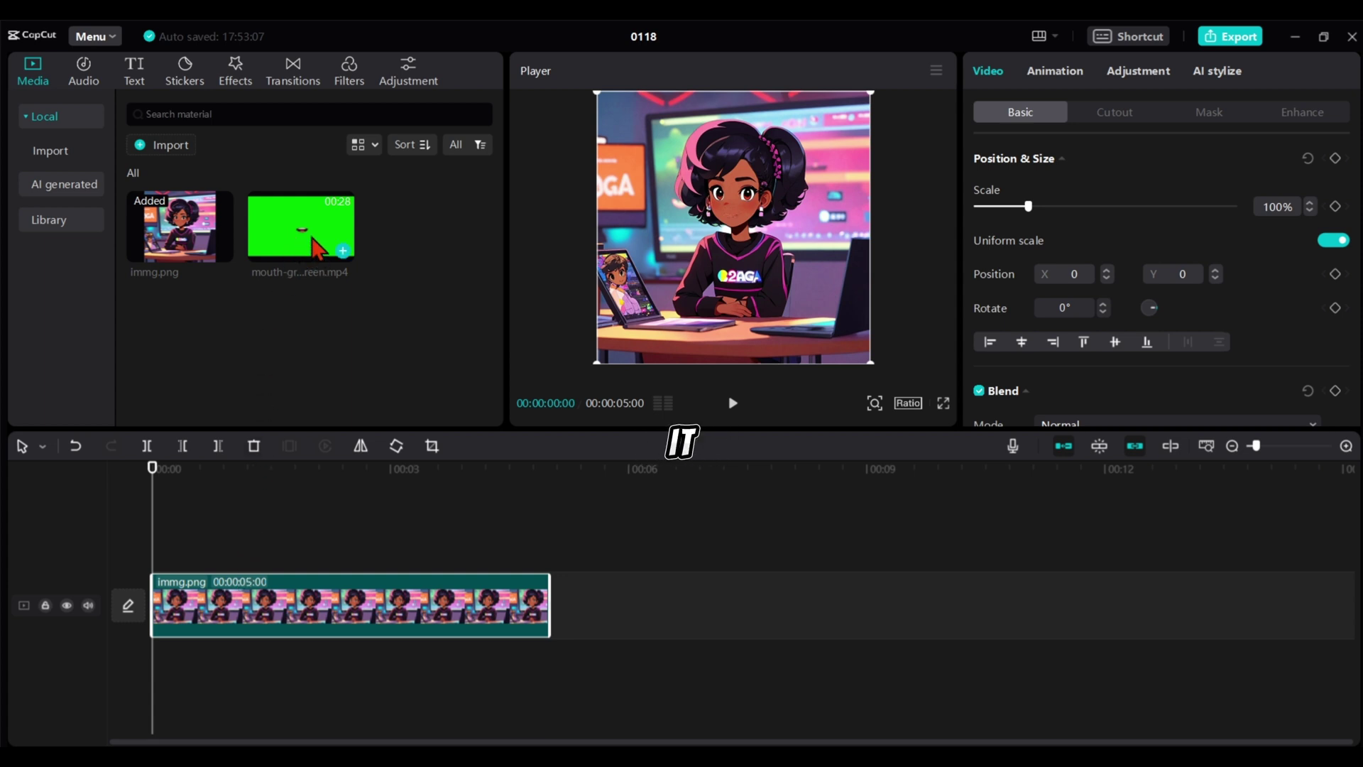
drag(316, 238, 150, 552)
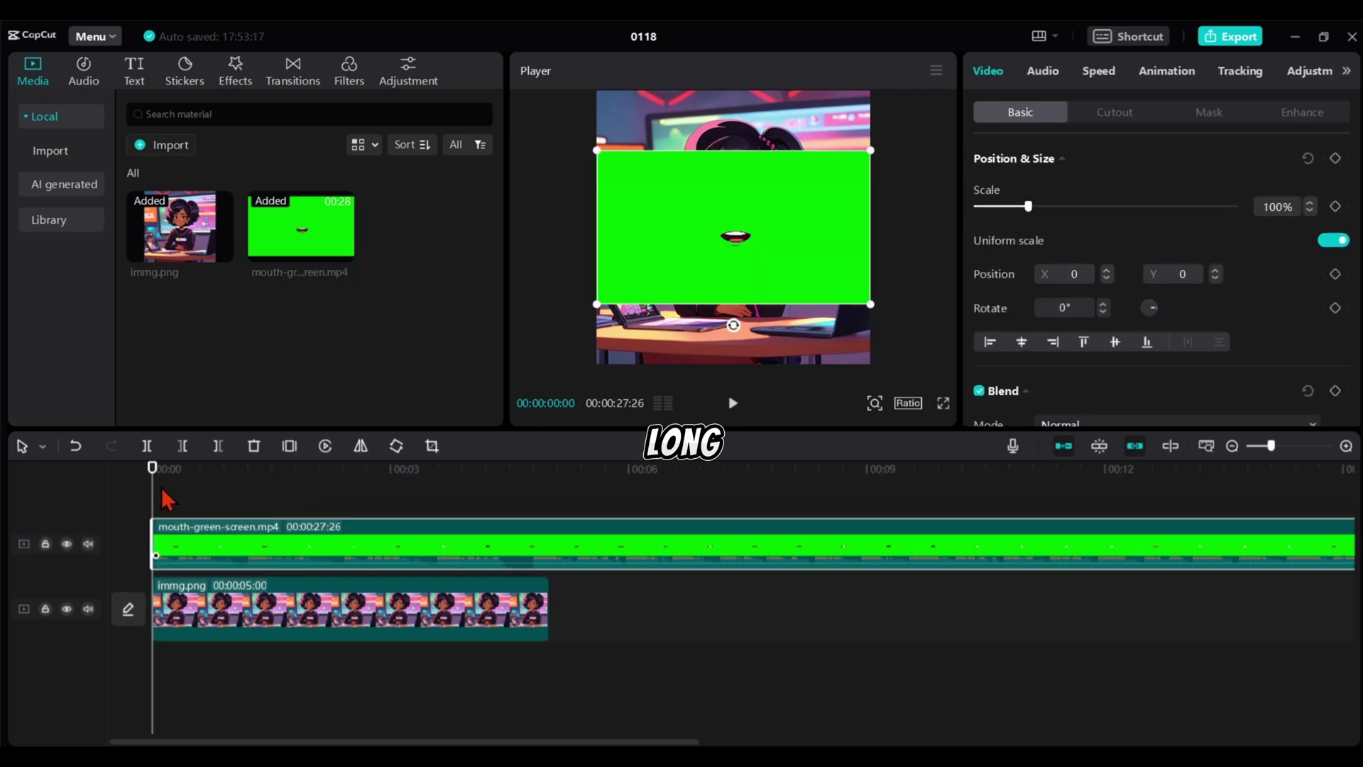
Step: Split the mouth-green-screen.mp4 clip at 00:00:05:00, where the image ends, and delete the part beyond it
drag(153, 481, 539, 568)
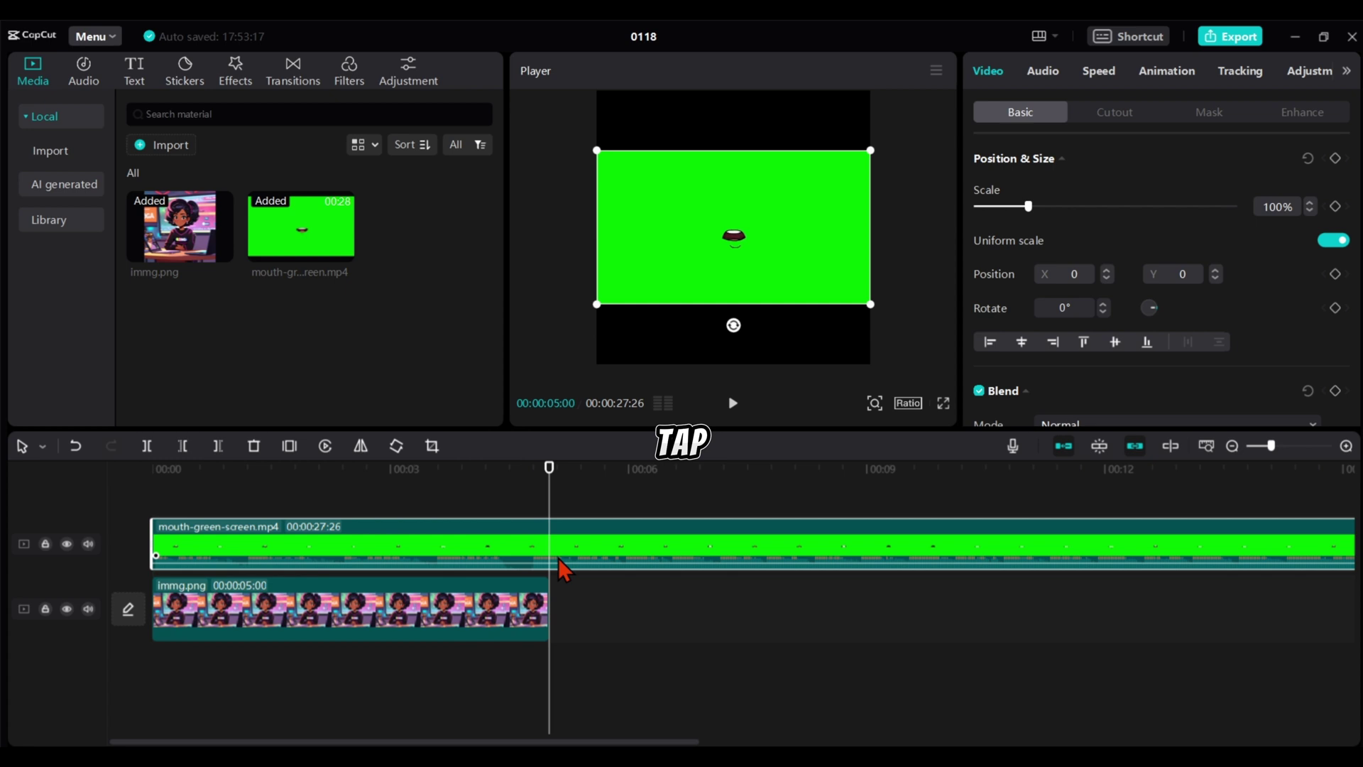
click(147, 448)
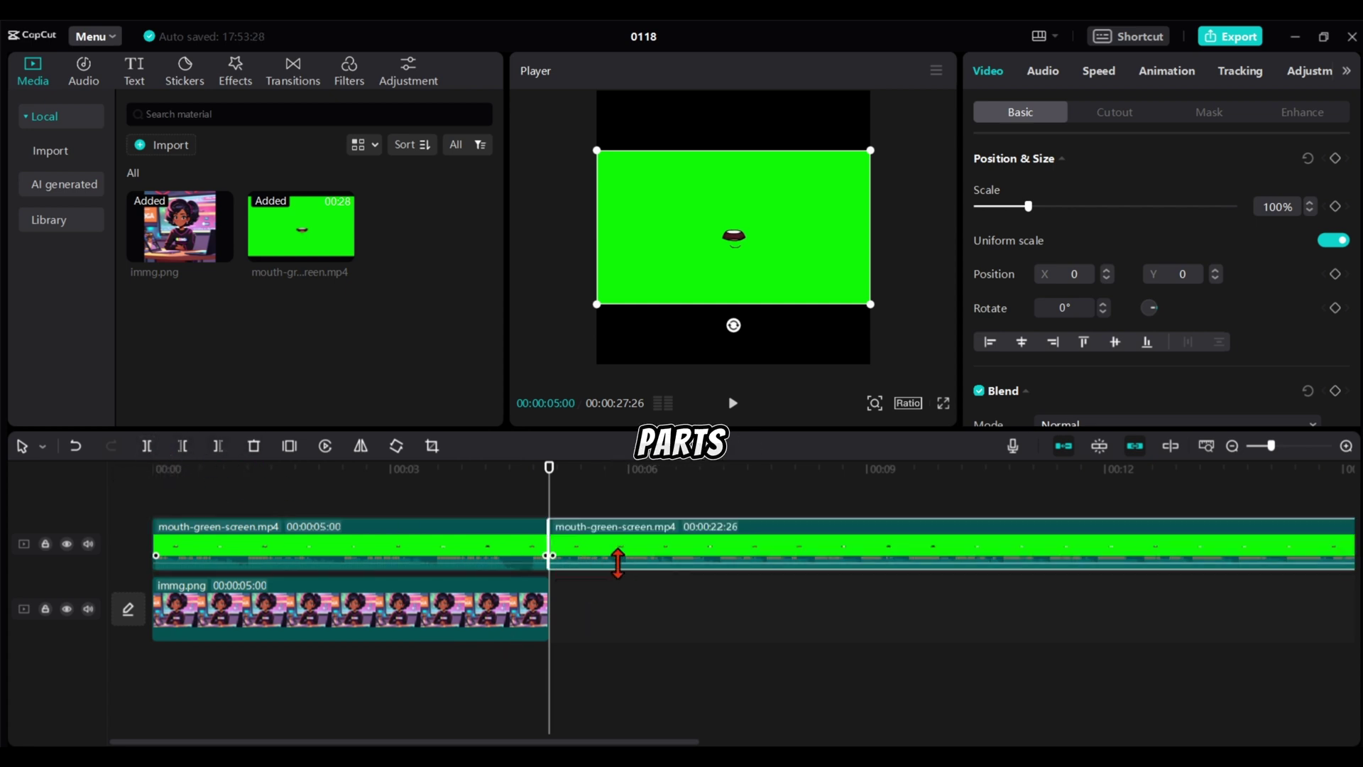
click(254, 446)
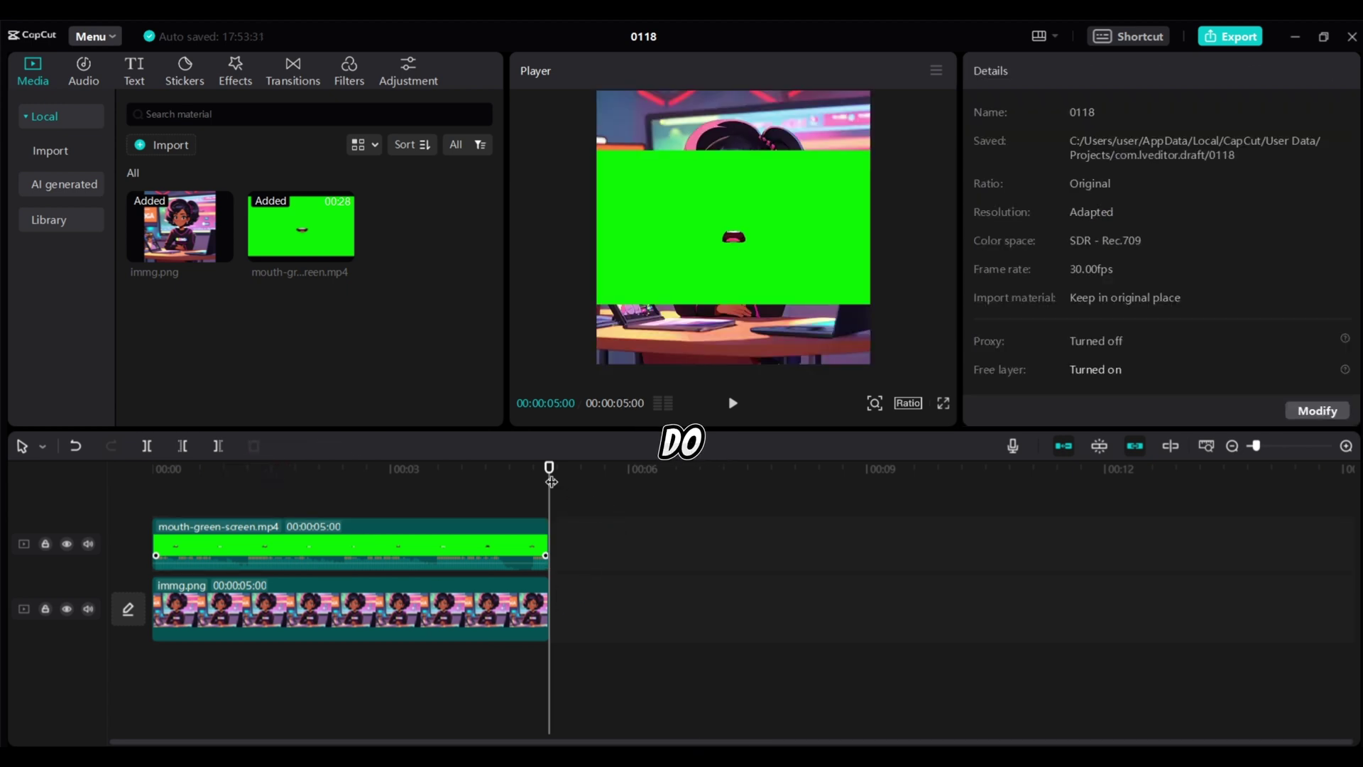
Step: Enable Chroma key on the mouth-green-screen.mp4 clip and sample its green background as the key color
drag(551, 481, 155, 482)
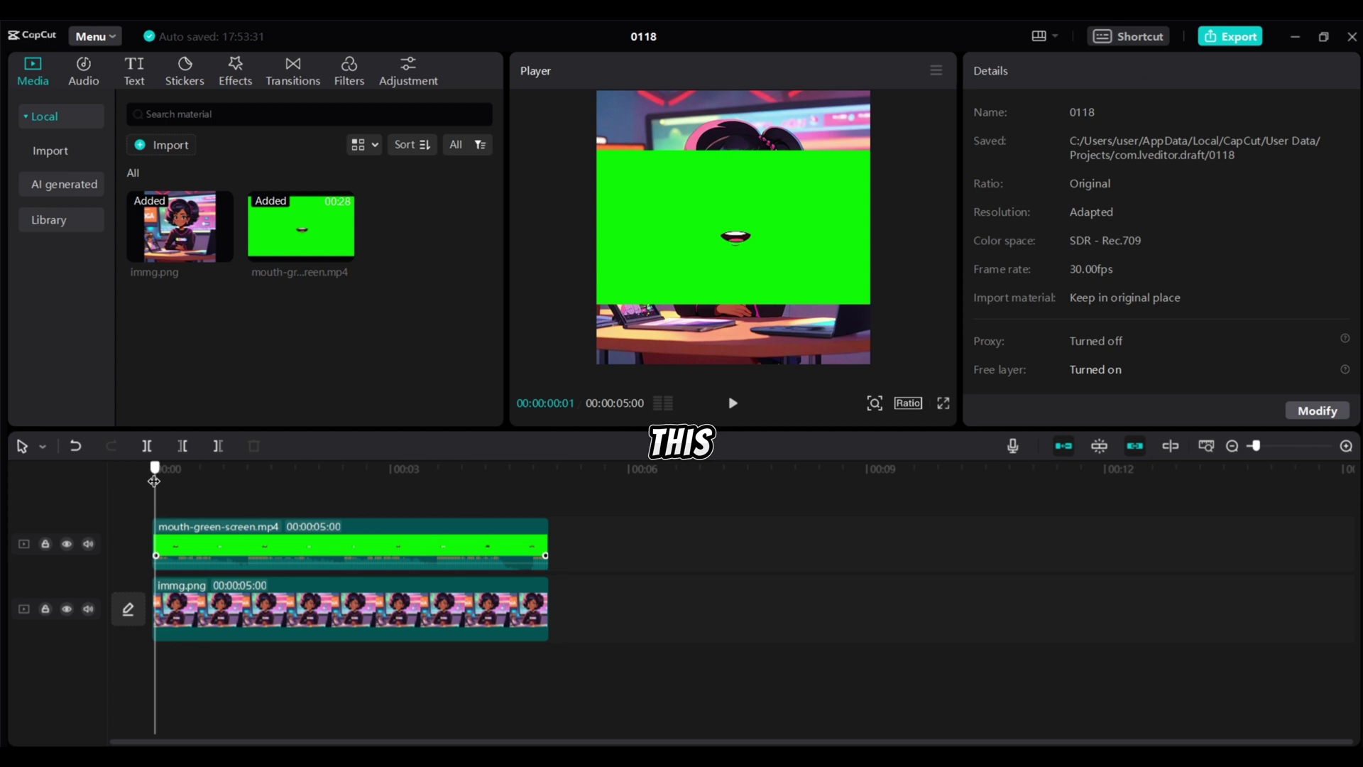
click(275, 561)
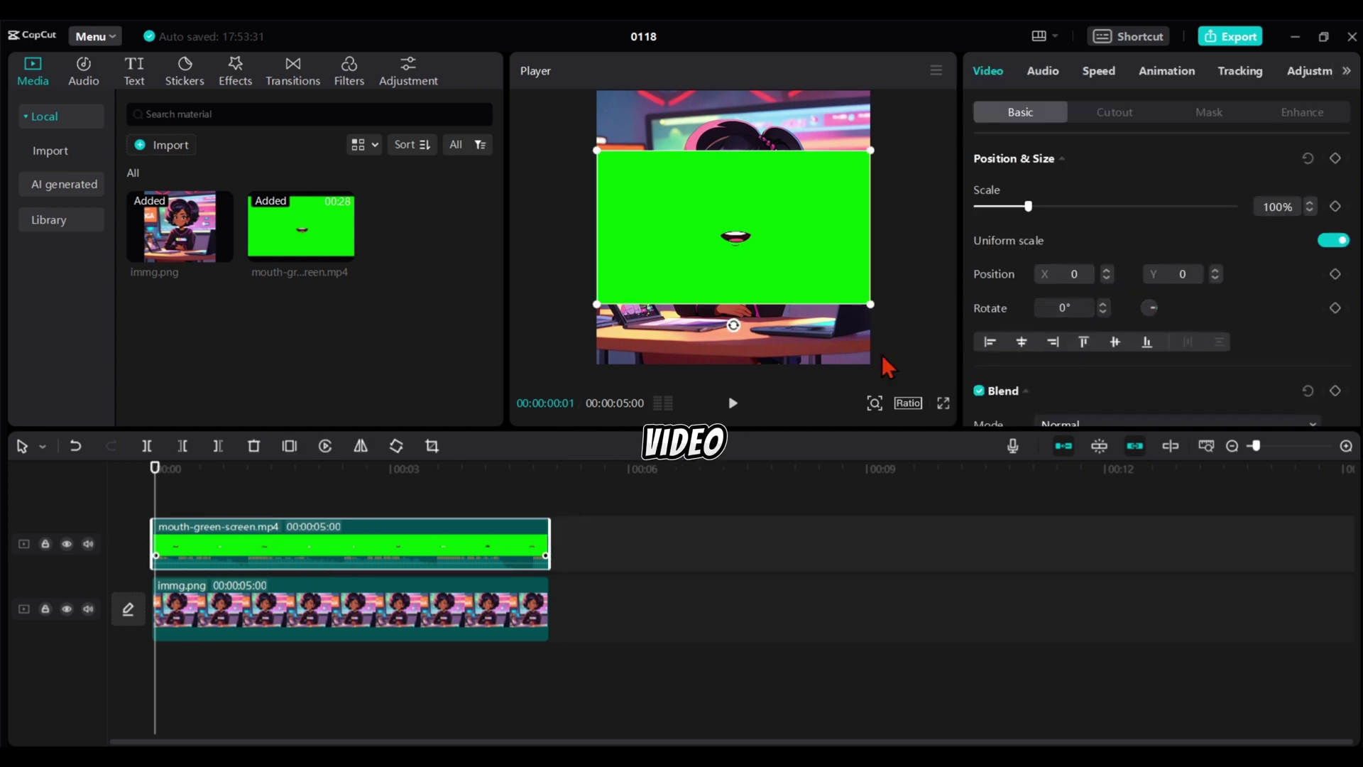
click(1121, 112)
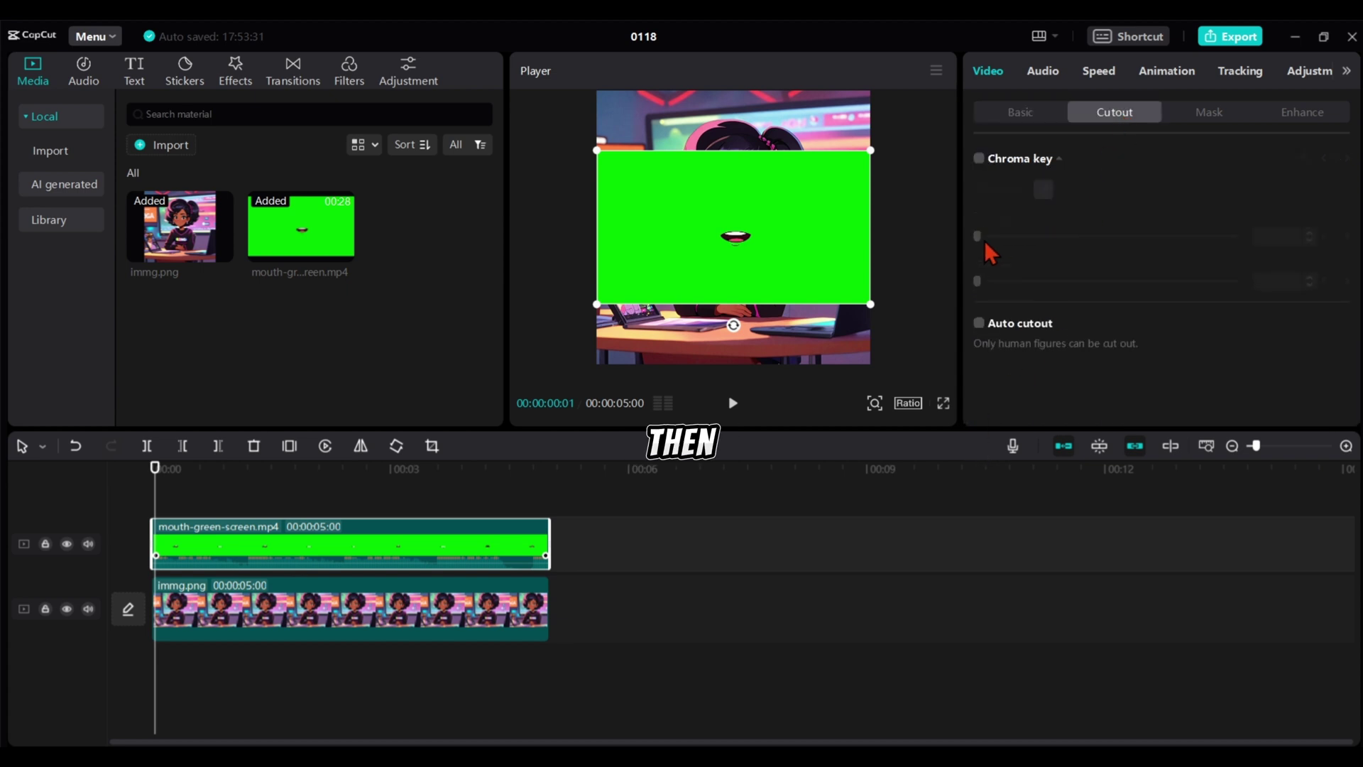
click(979, 159)
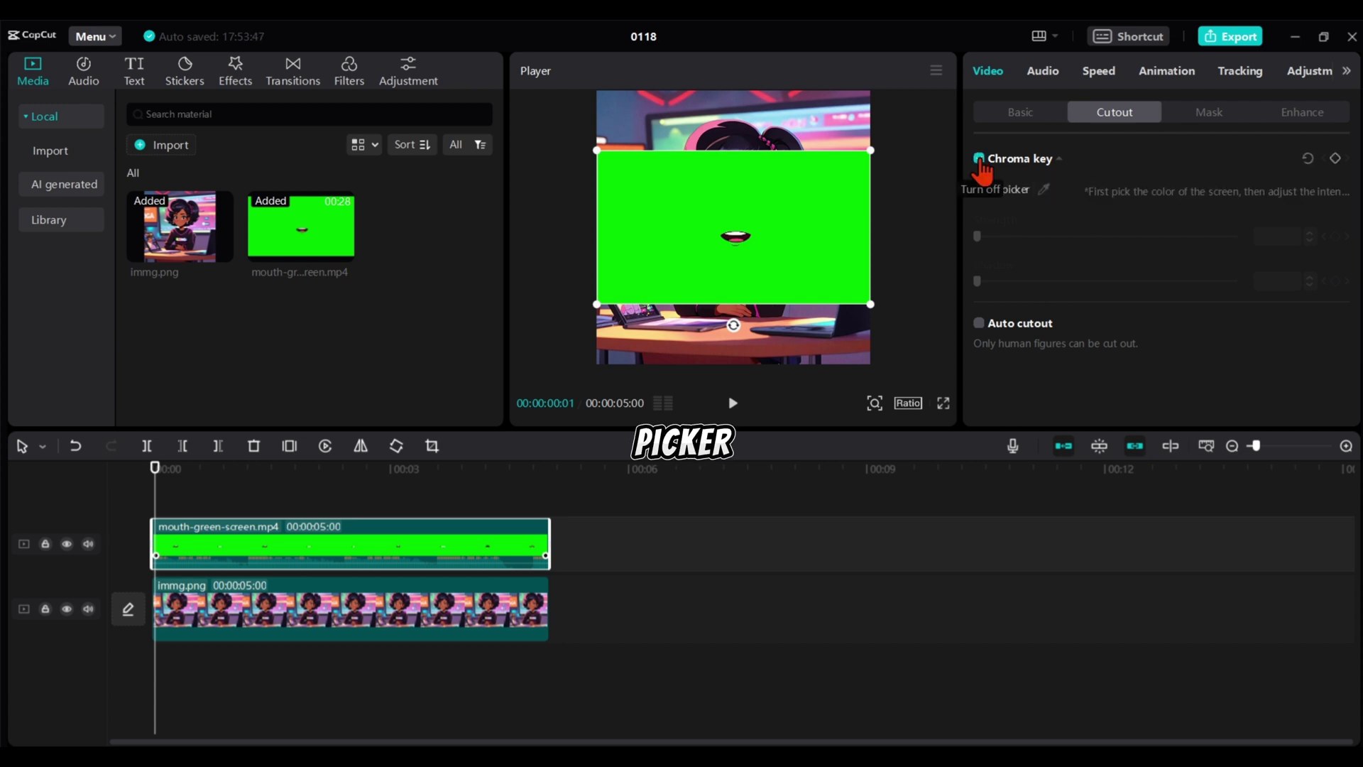
click(1043, 189)
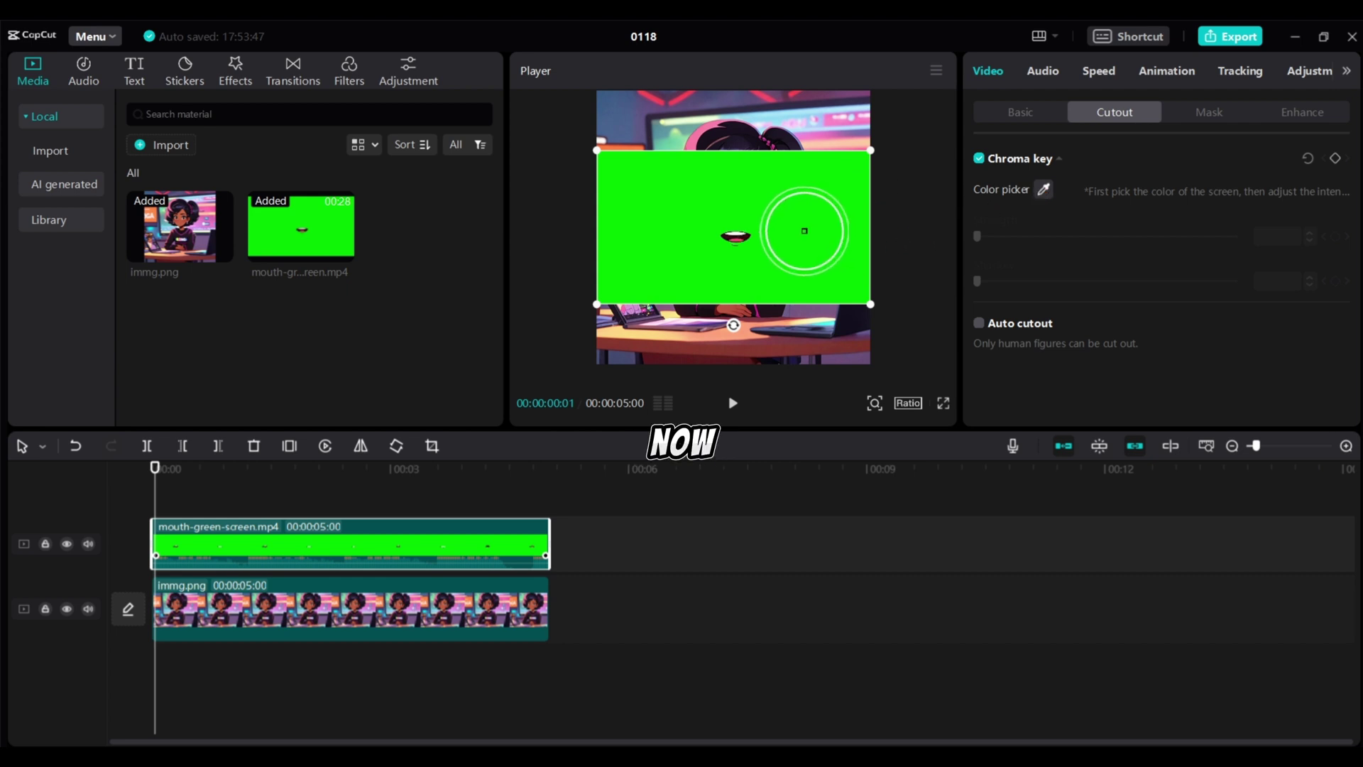
click(805, 230)
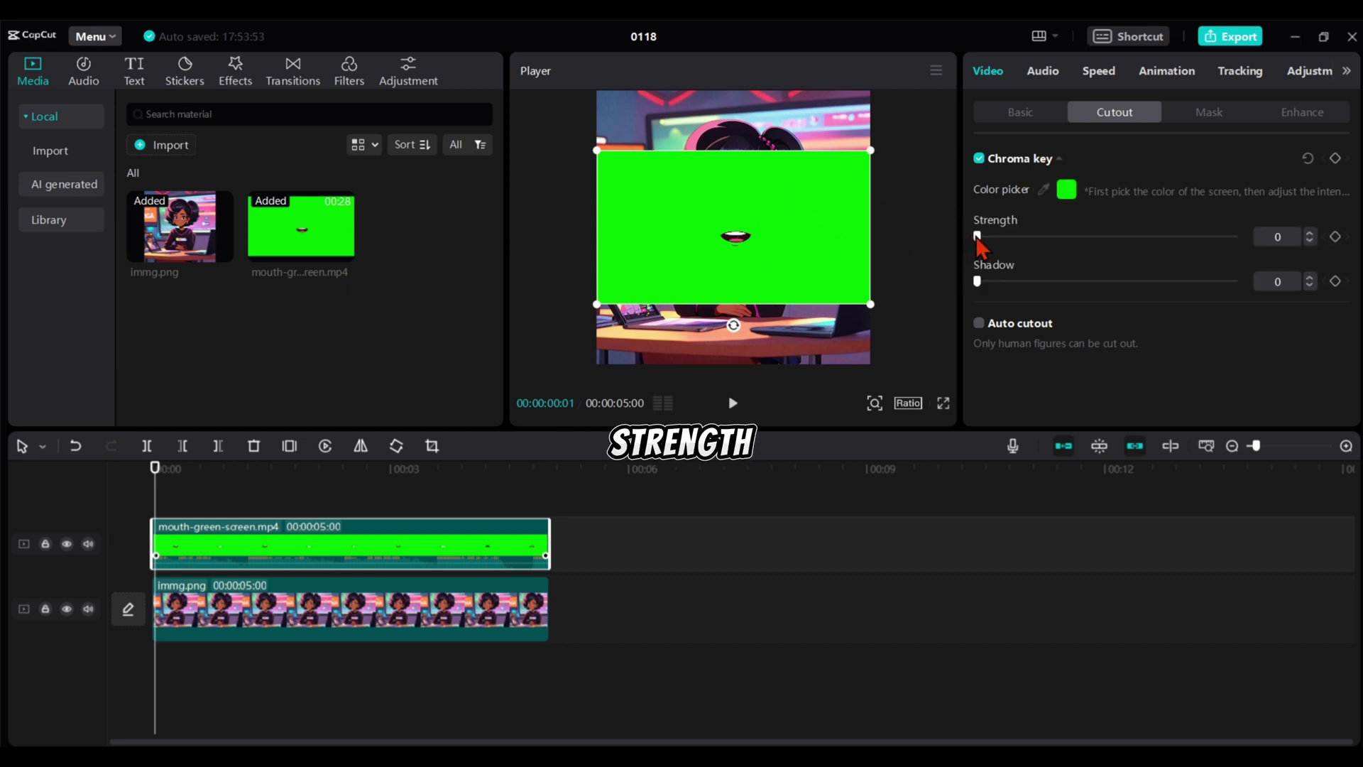
Step: Set both the Strength and the Shadow of the mouth clip's Chroma key to 100
drag(978, 238, 1257, 265)
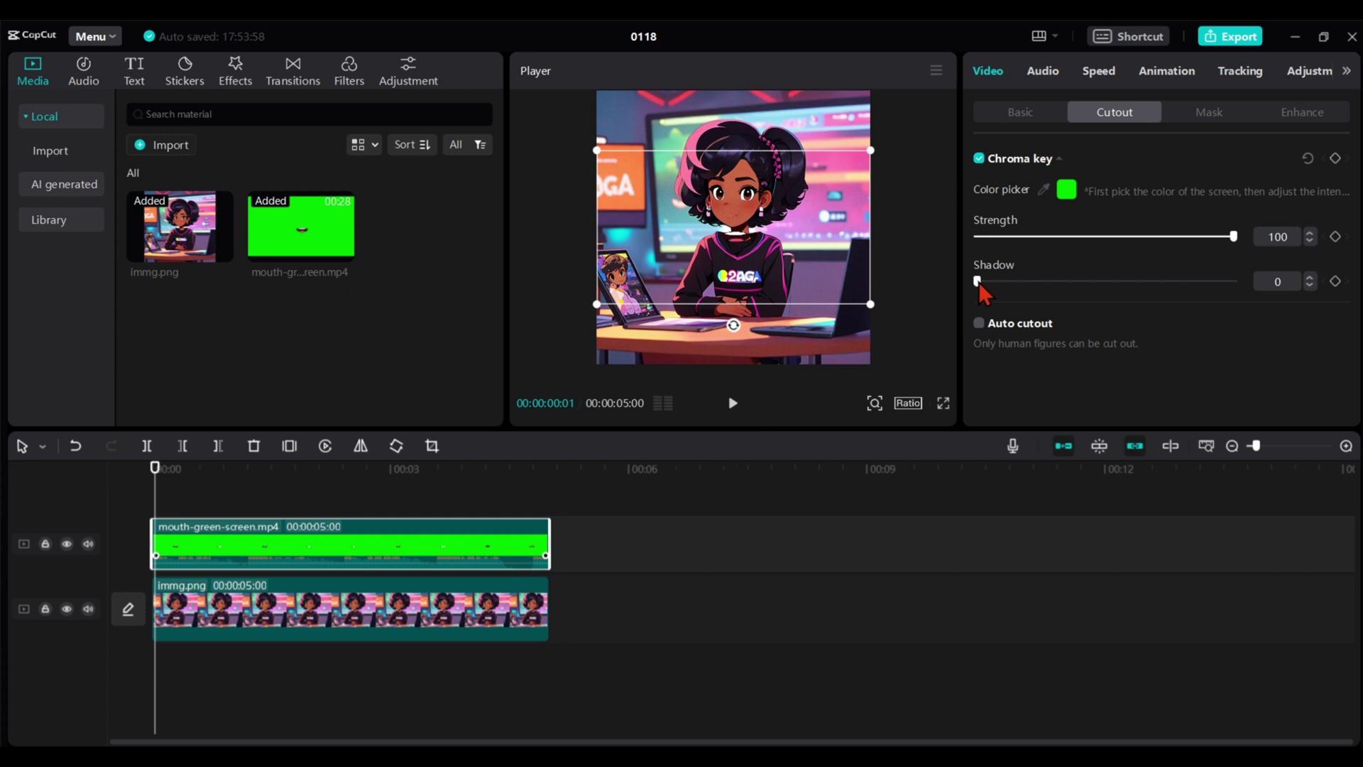
drag(992, 282, 1272, 283)
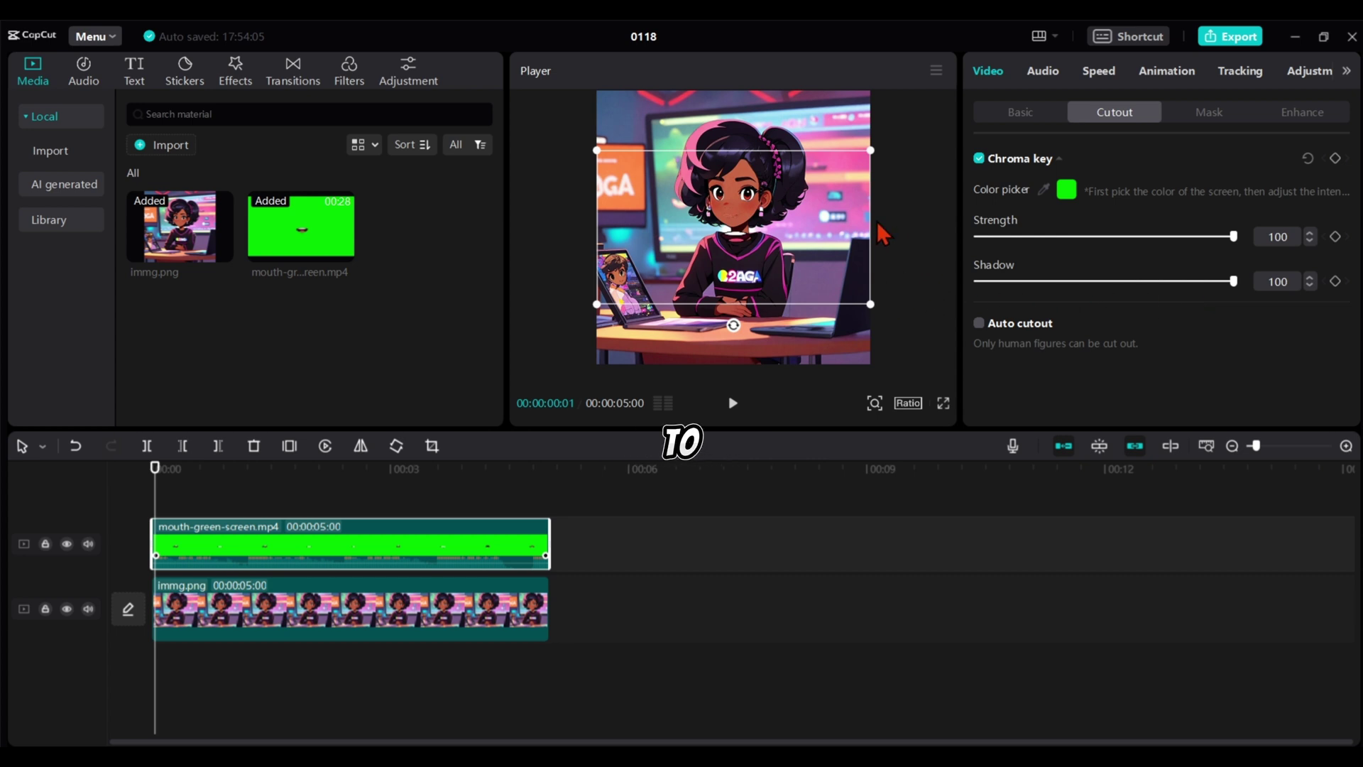
Step: Move the mouth-green-screen.mp4 overlay up onto the girl's face and scale it down to 57%
drag(810, 248, 810, 227)
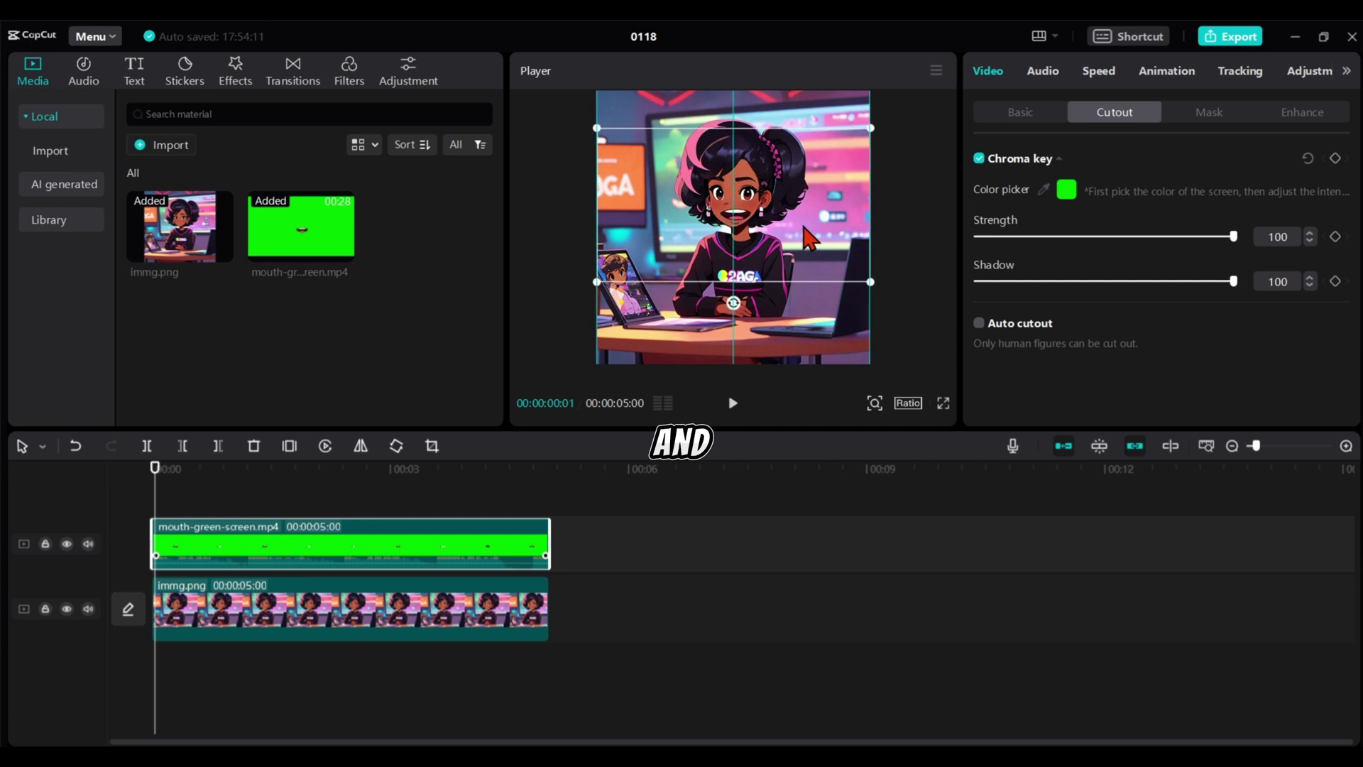
drag(871, 280, 827, 267)
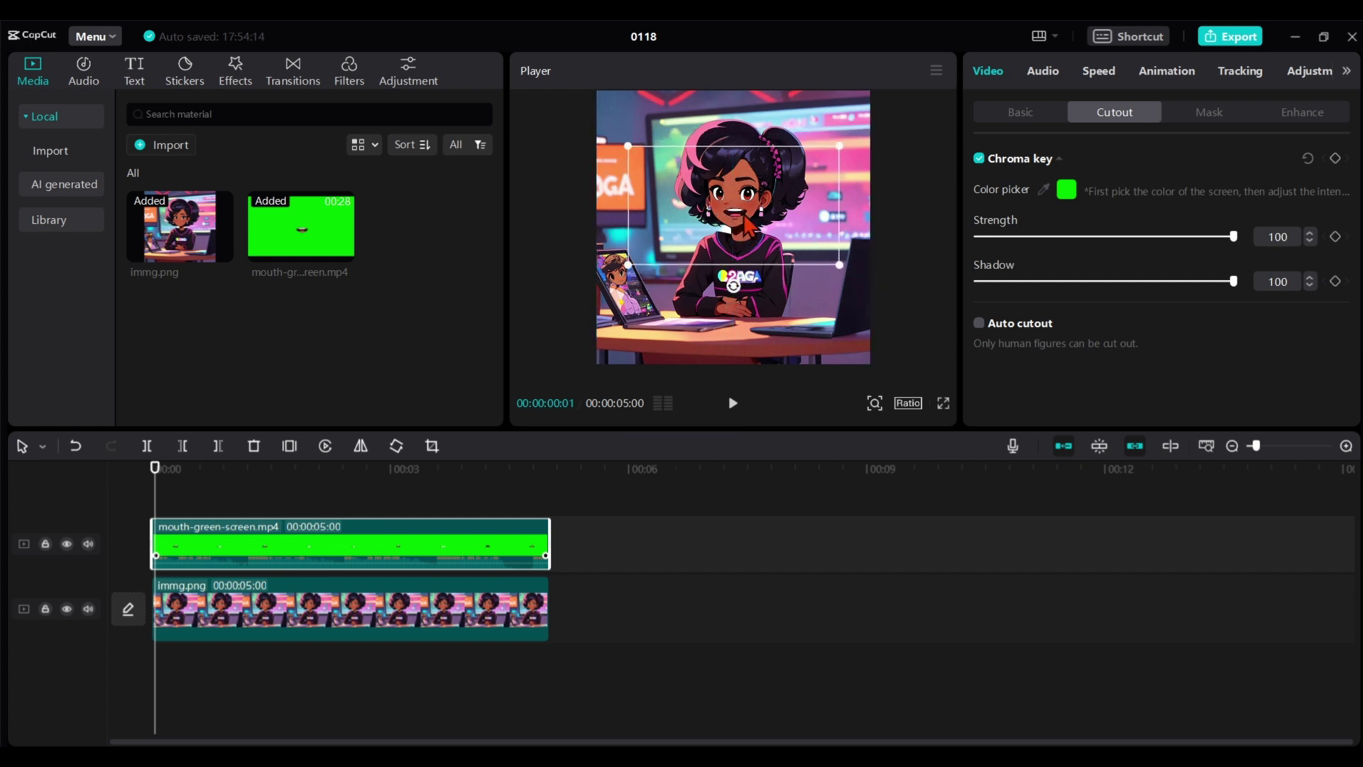
drag(743, 224, 745, 221)
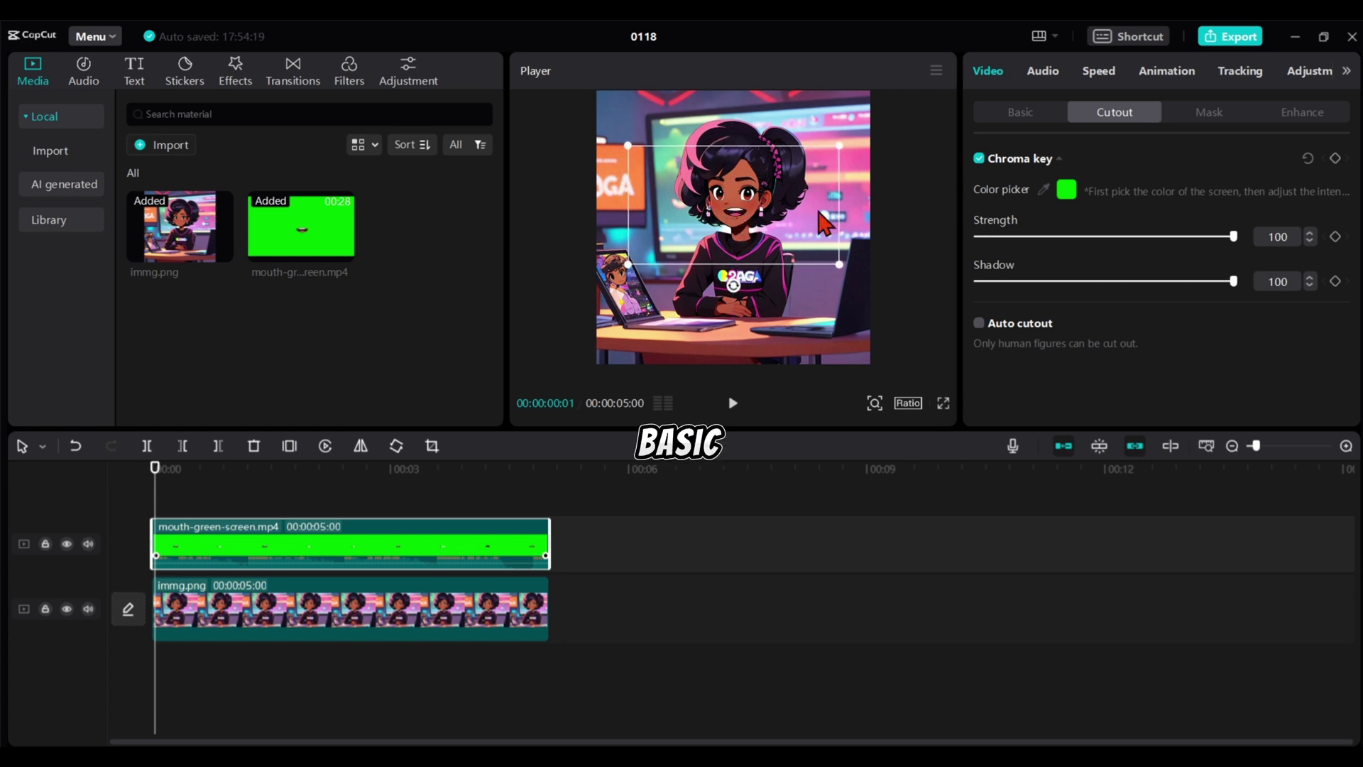
click(1008, 113)
click(1007, 207)
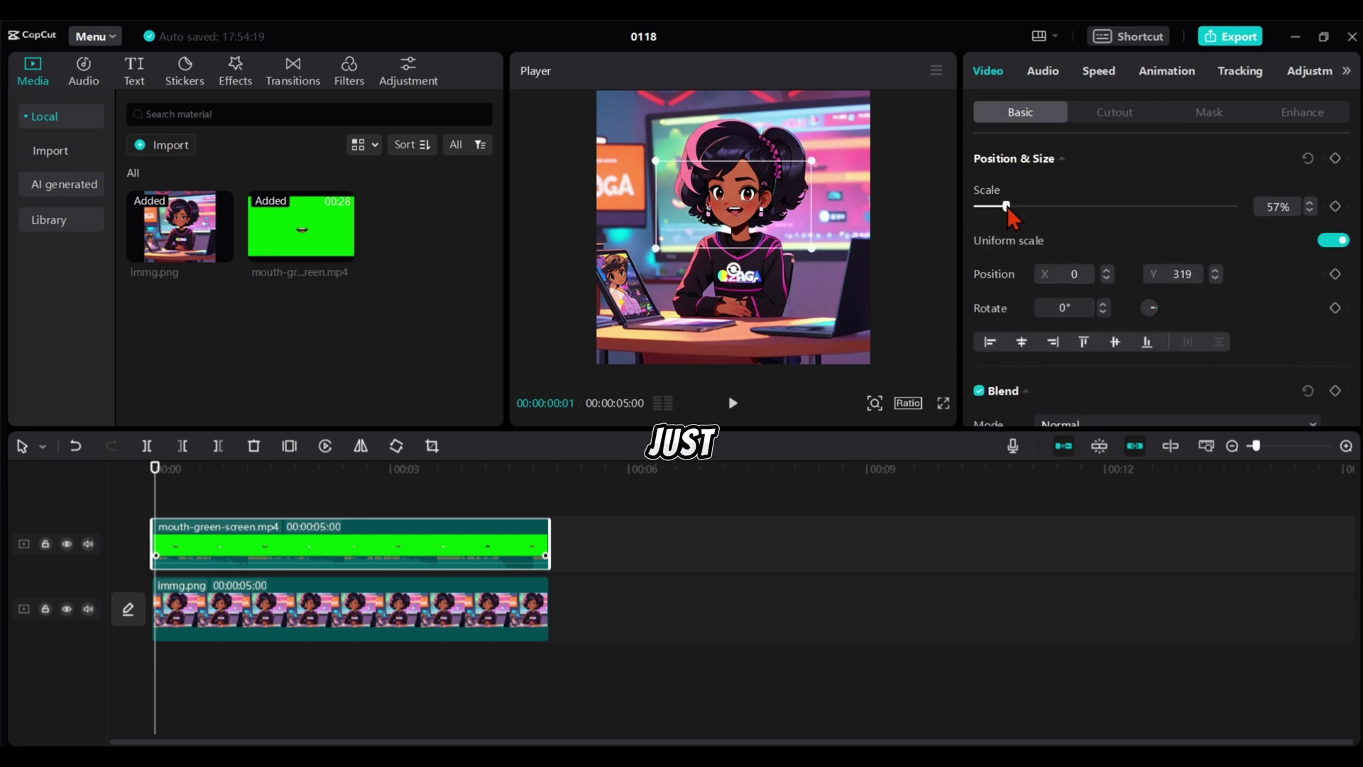
Step: With the preview magnified, fine-tune the mouth overlay to 57% scale at position X -45, Y 257
click(874, 402)
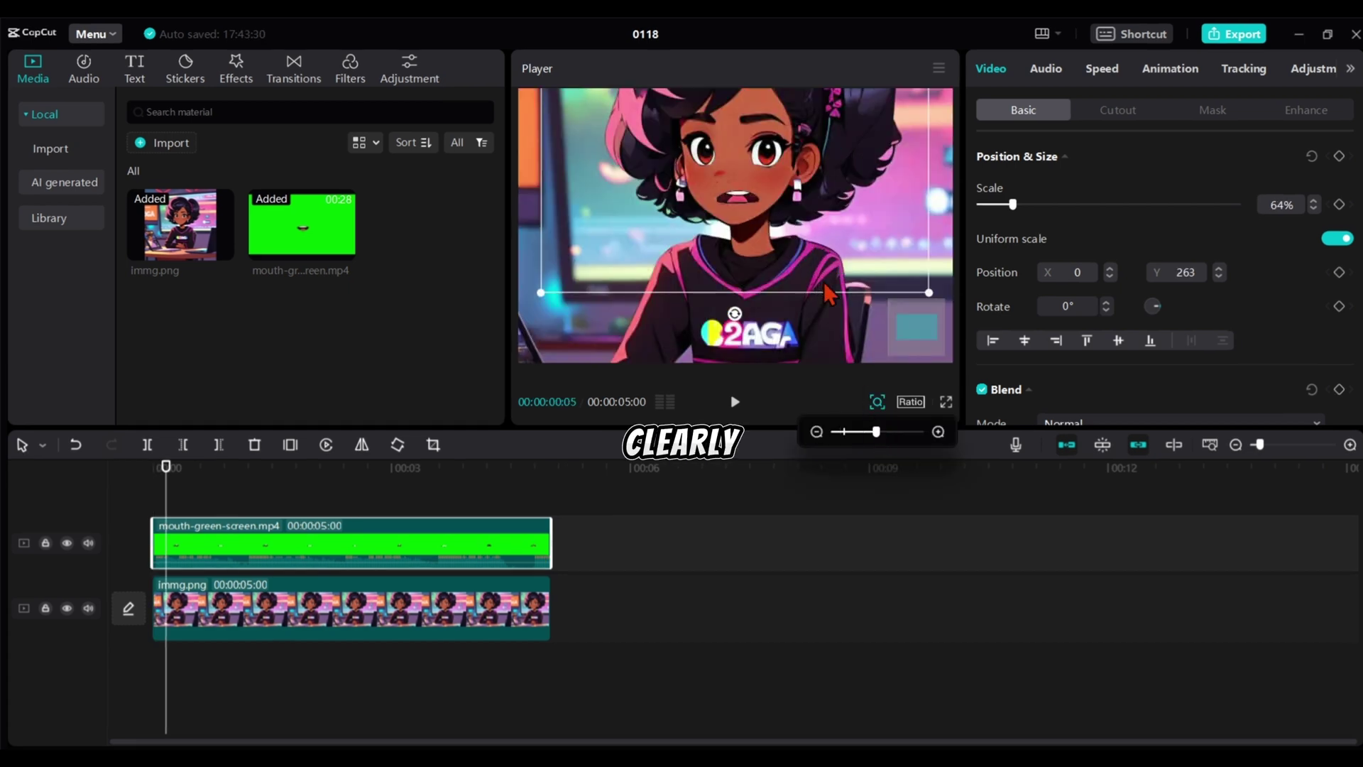
drag(928, 292, 908, 281)
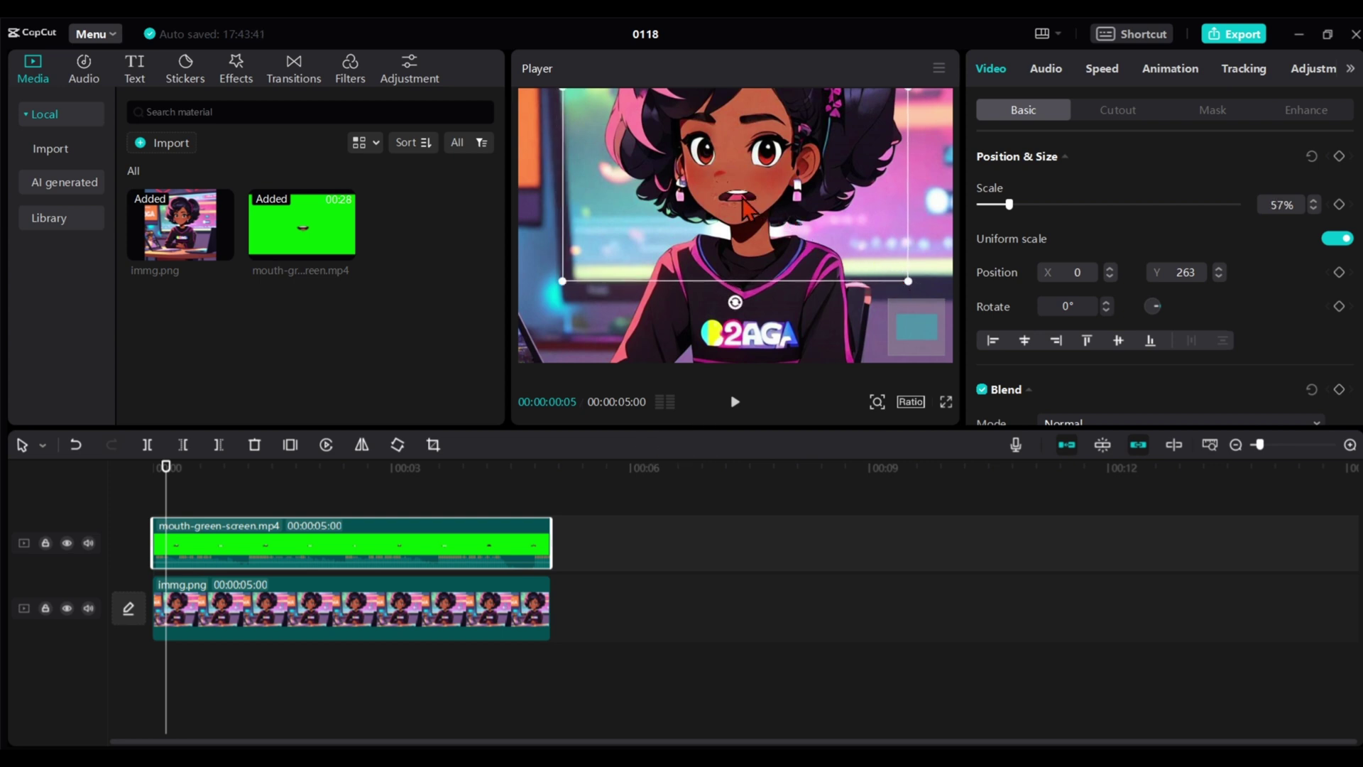
drag(738, 207, 733, 202)
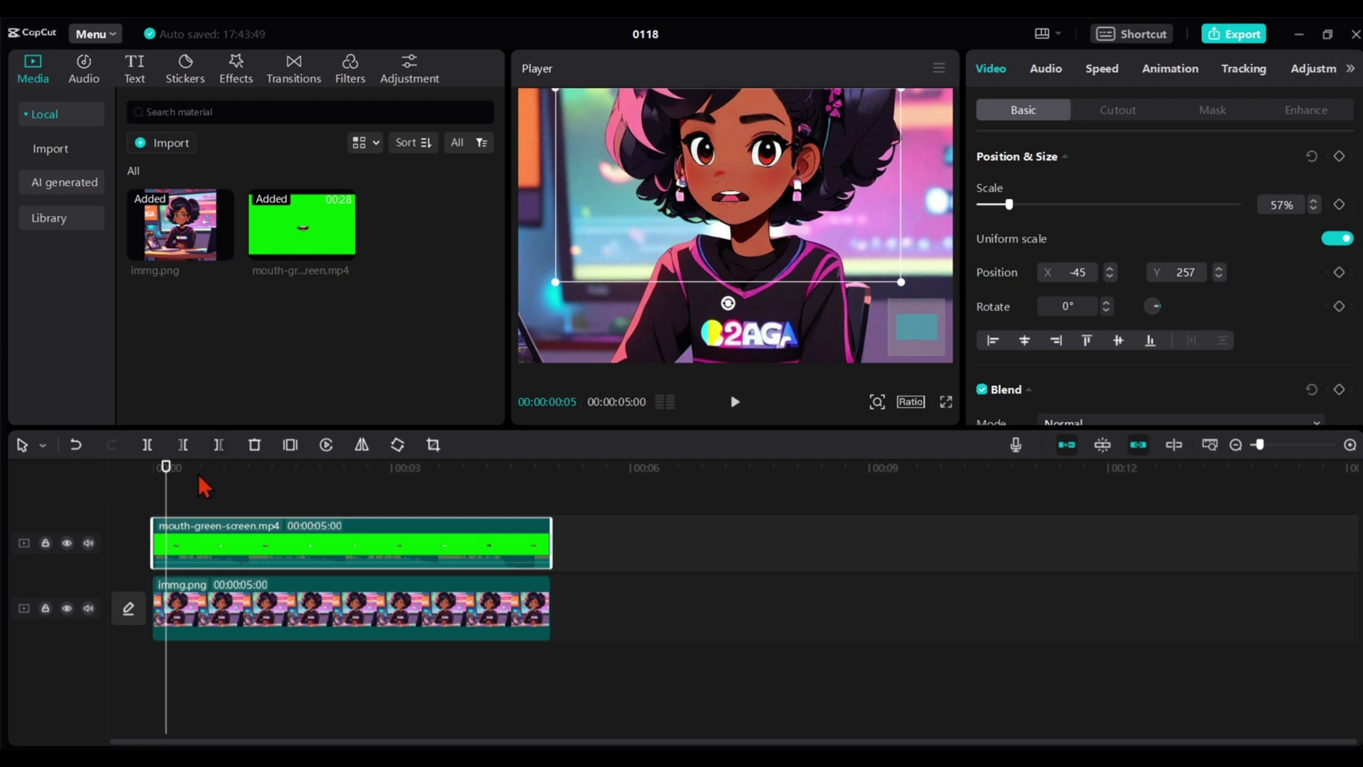
Step: Check the mouth's fit on the face up to about 00:00:03:09, restore the full-frame preview, and return to 00:00:00:00
drag(168, 474, 414, 584)
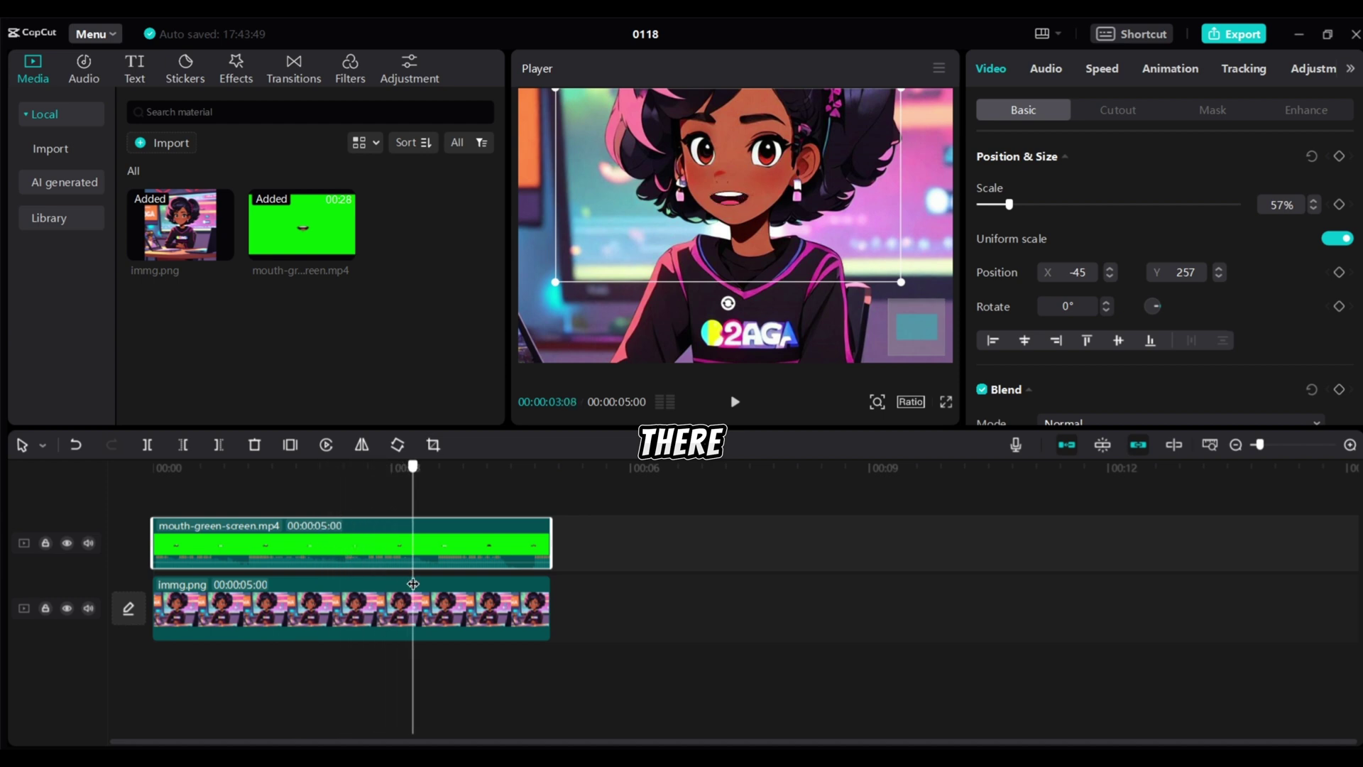
click(878, 403)
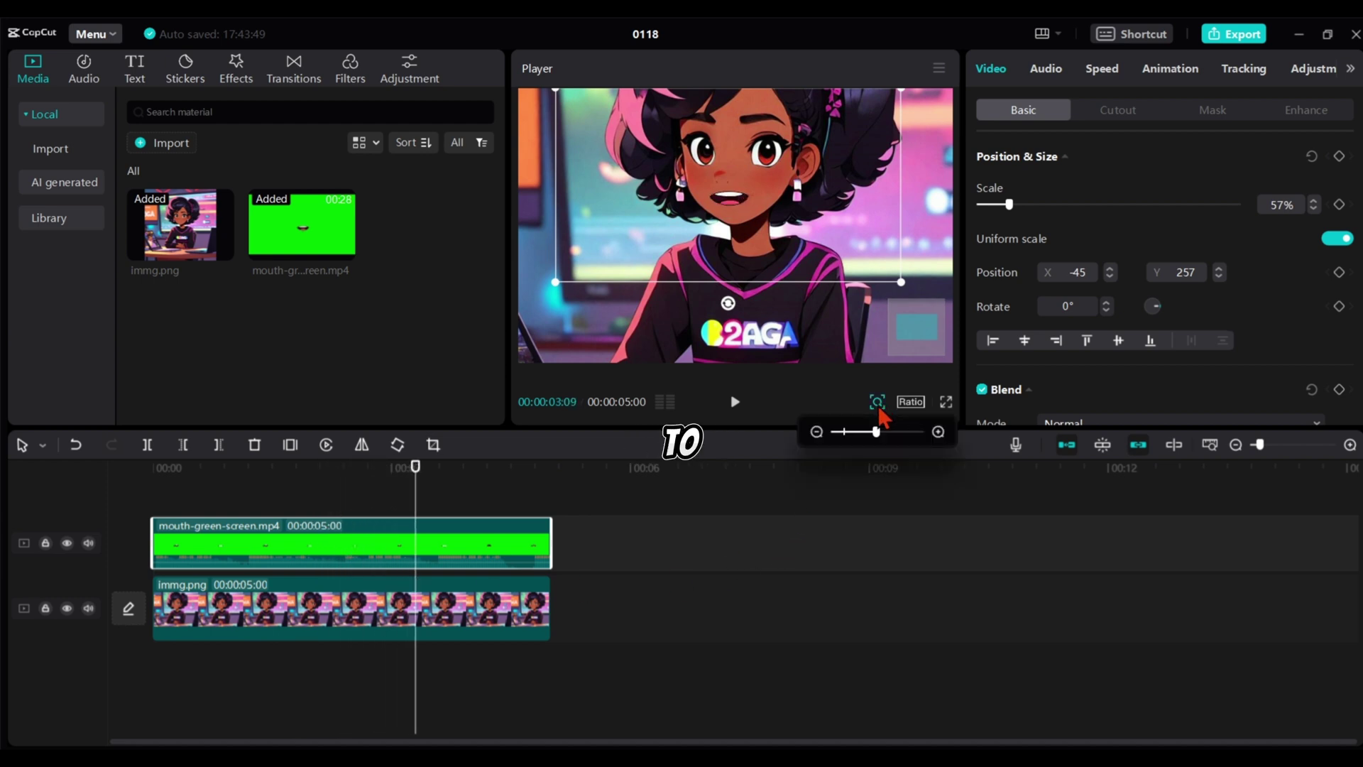
drag(861, 433, 844, 432)
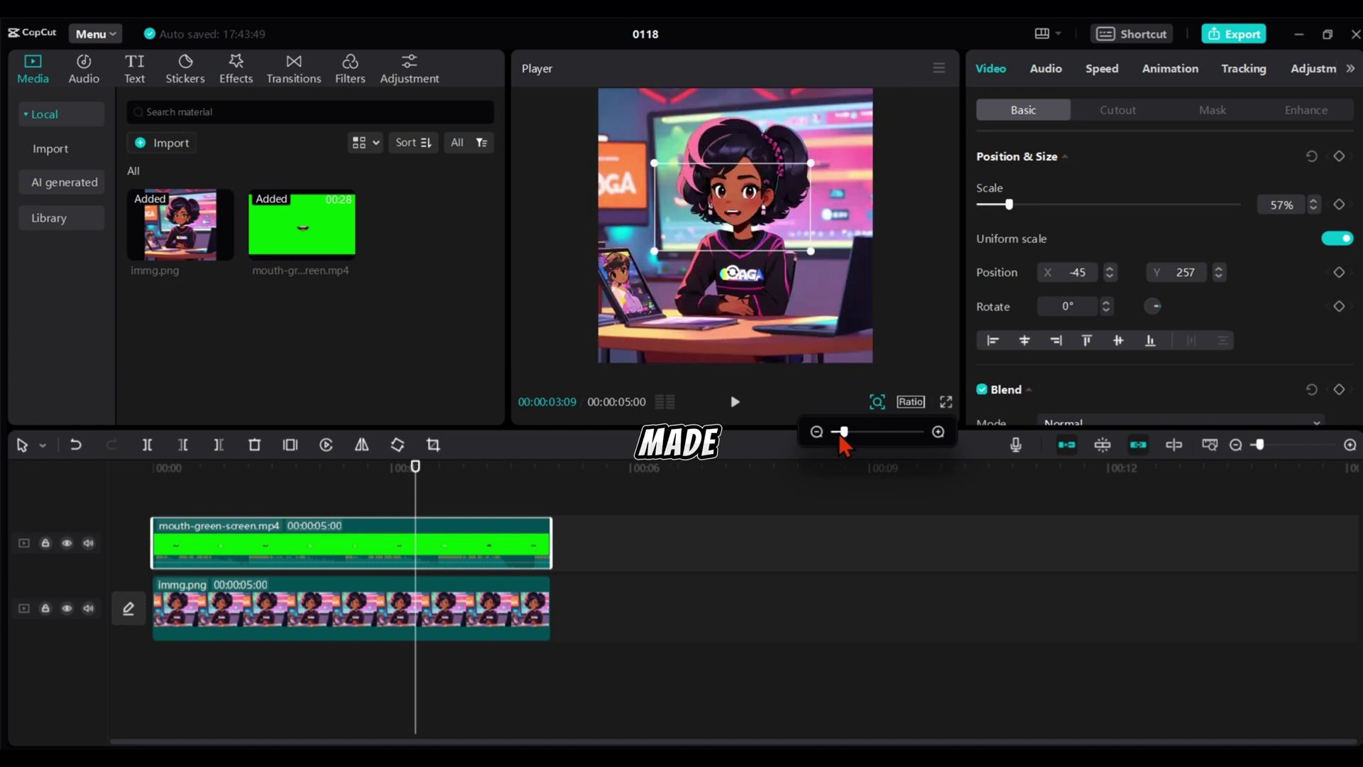
drag(412, 478, 153, 474)
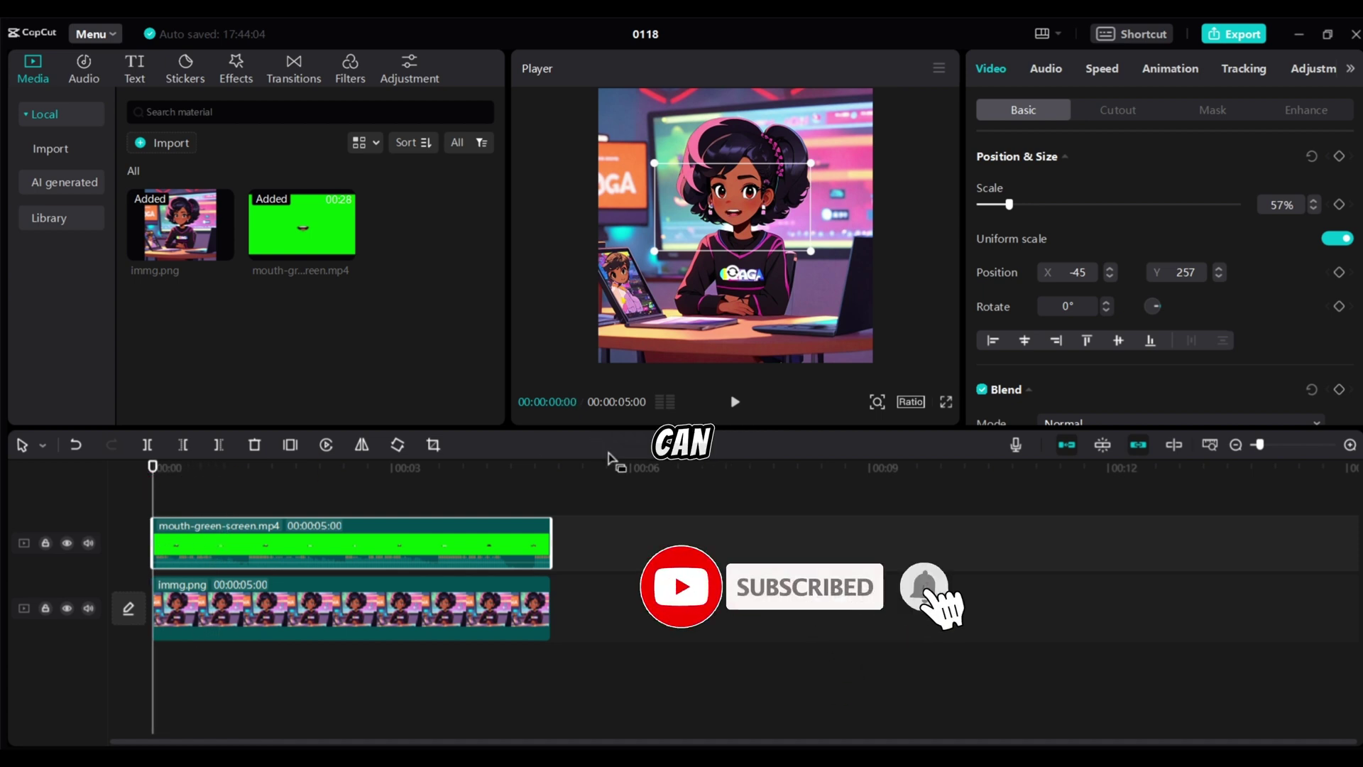
Step: Add the Spark video effect across the full five seconds of the timeline and set its Atmosphere to 47
click(756, 348)
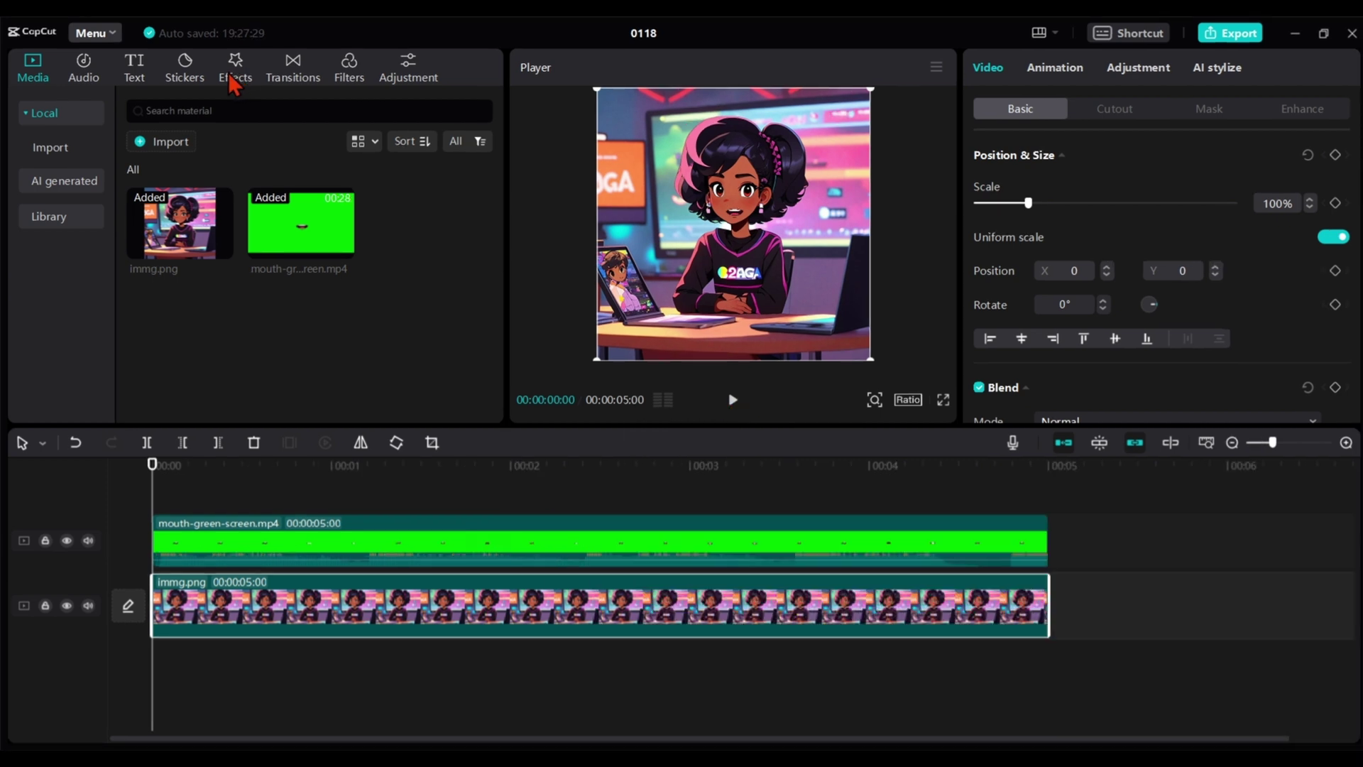
click(228, 75)
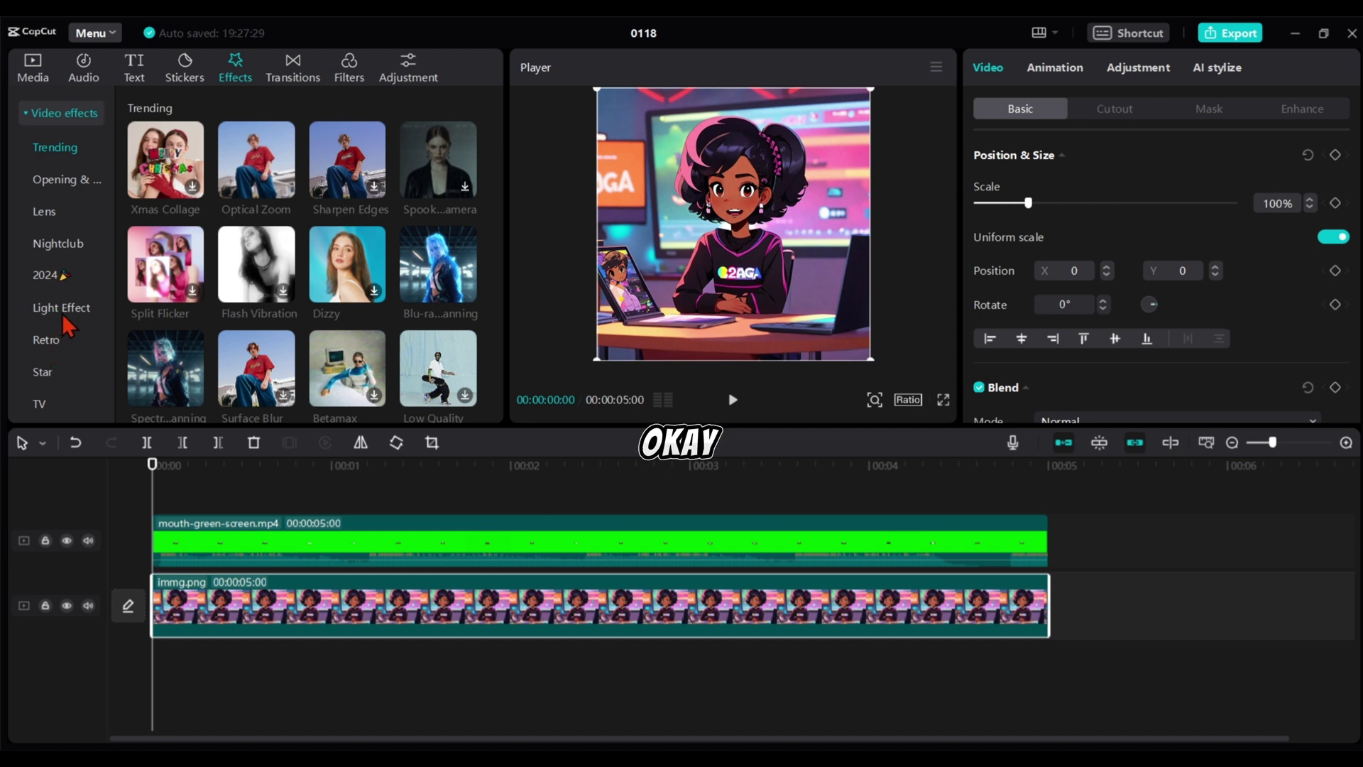
scroll(71, 298, down, 4)
click(47, 356)
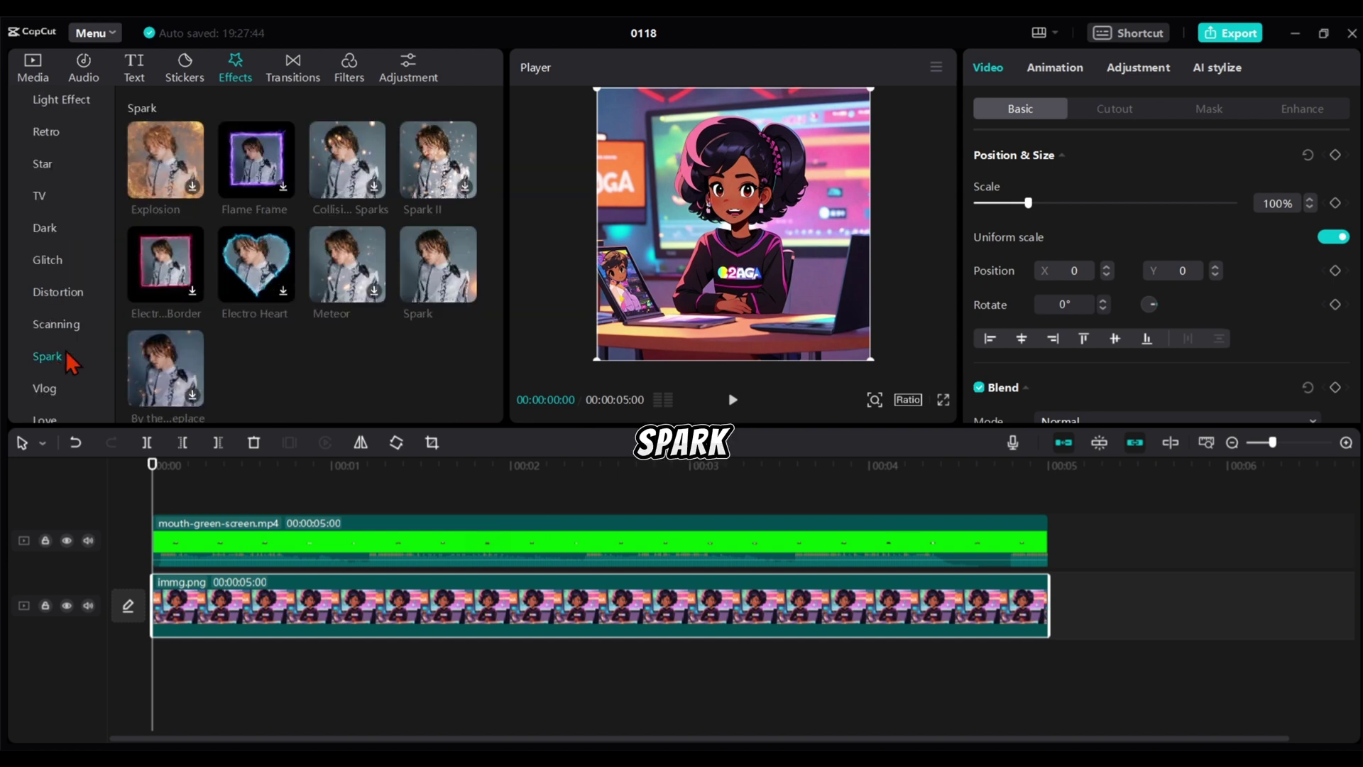
mouse_move(436, 259)
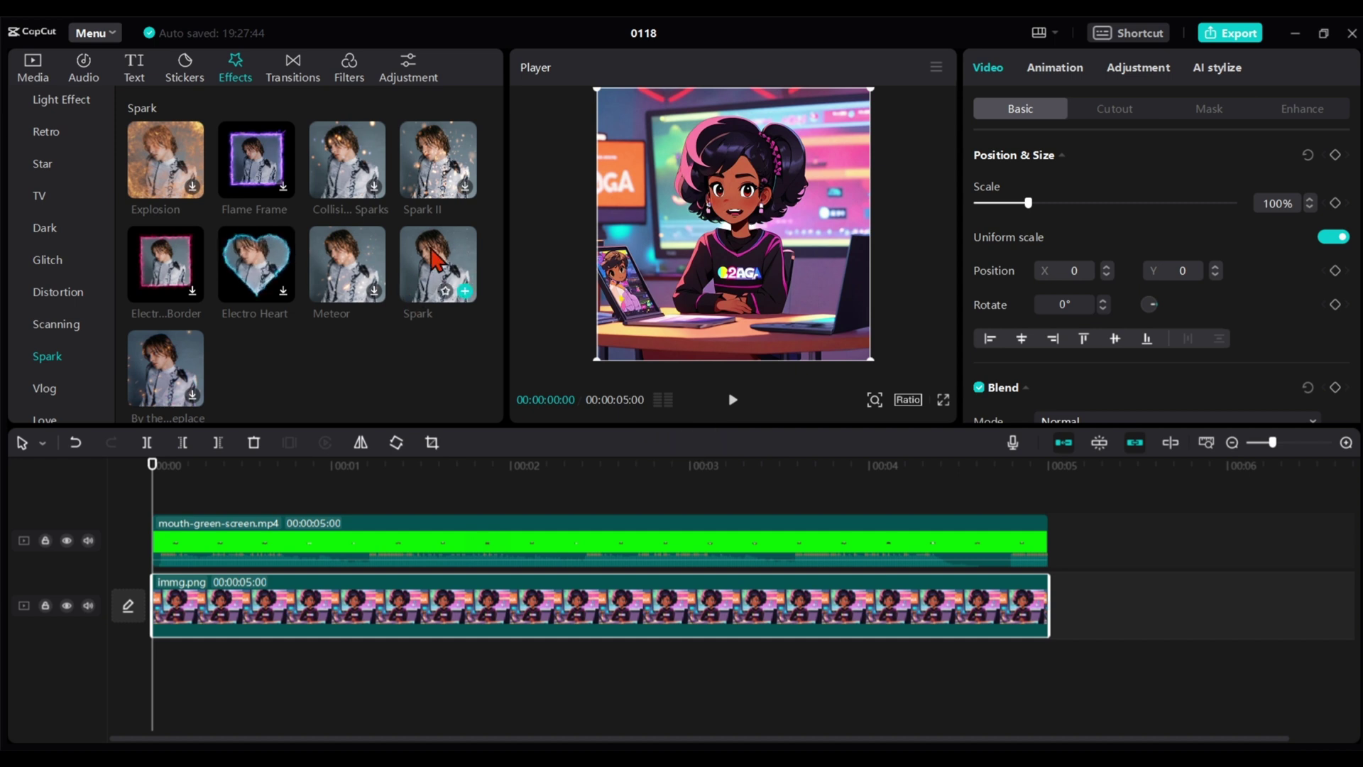
click(465, 292)
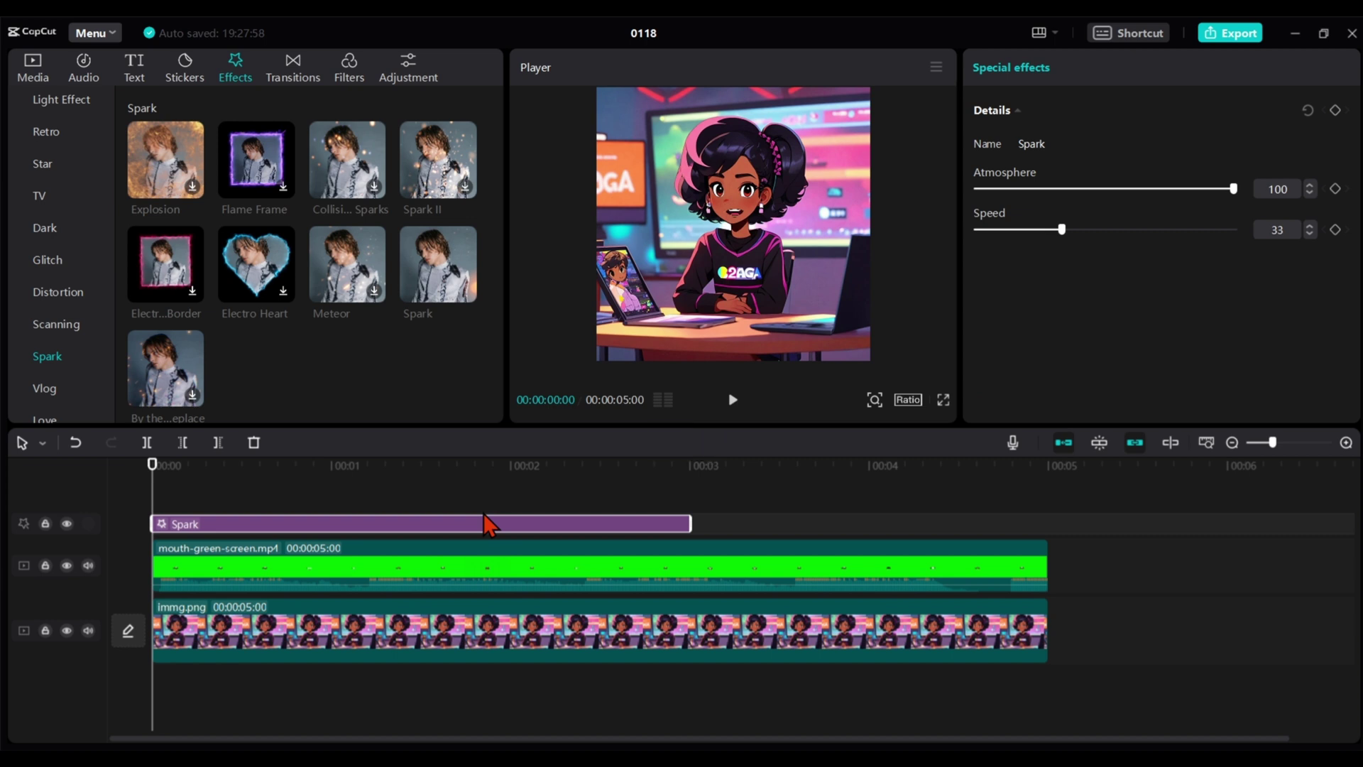
drag(688, 515, 1046, 527)
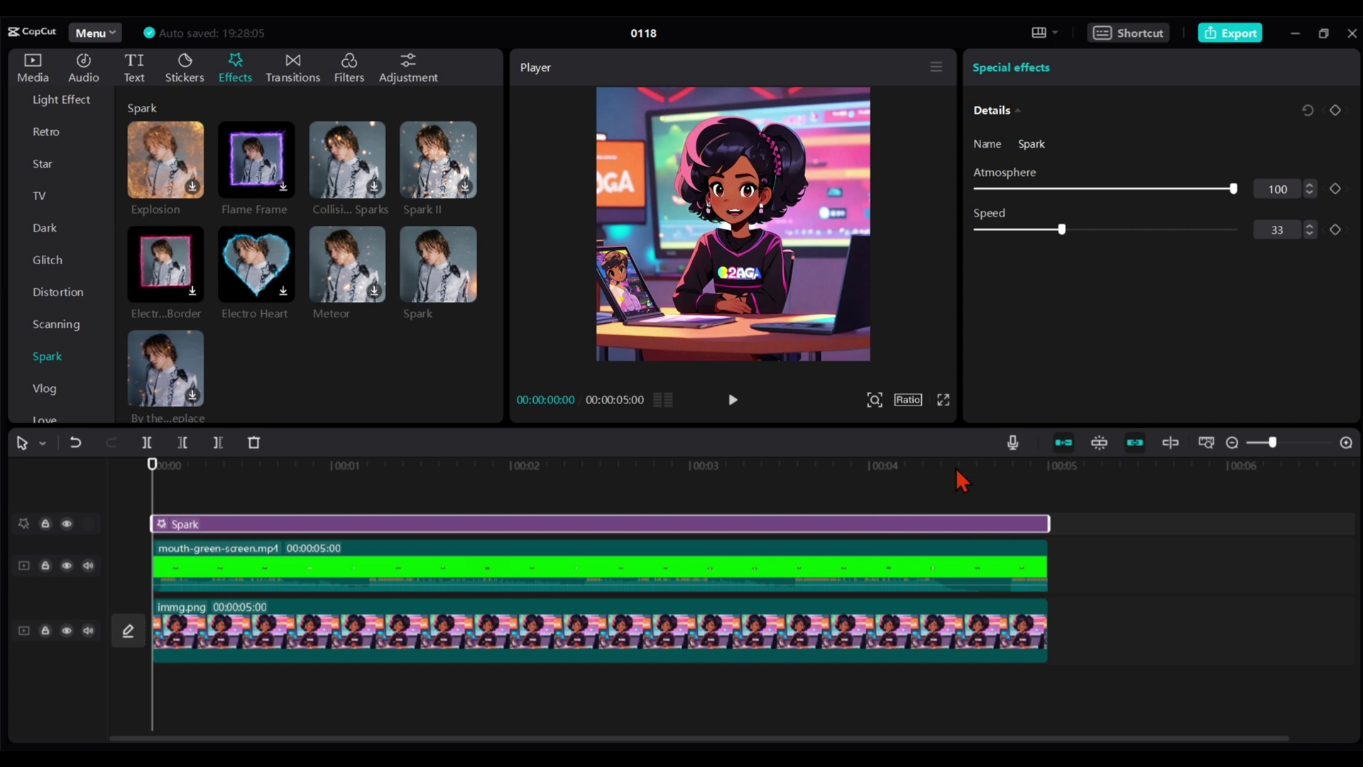
click(1098, 191)
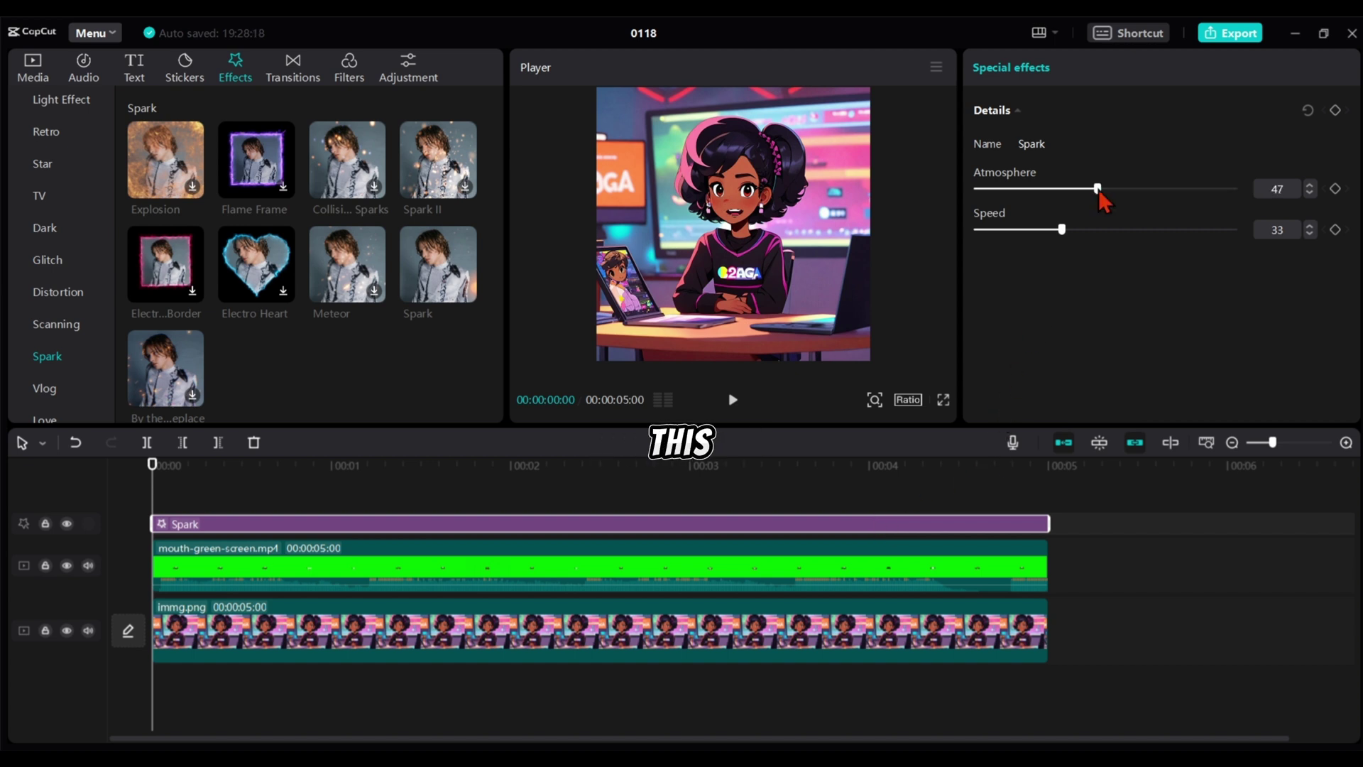
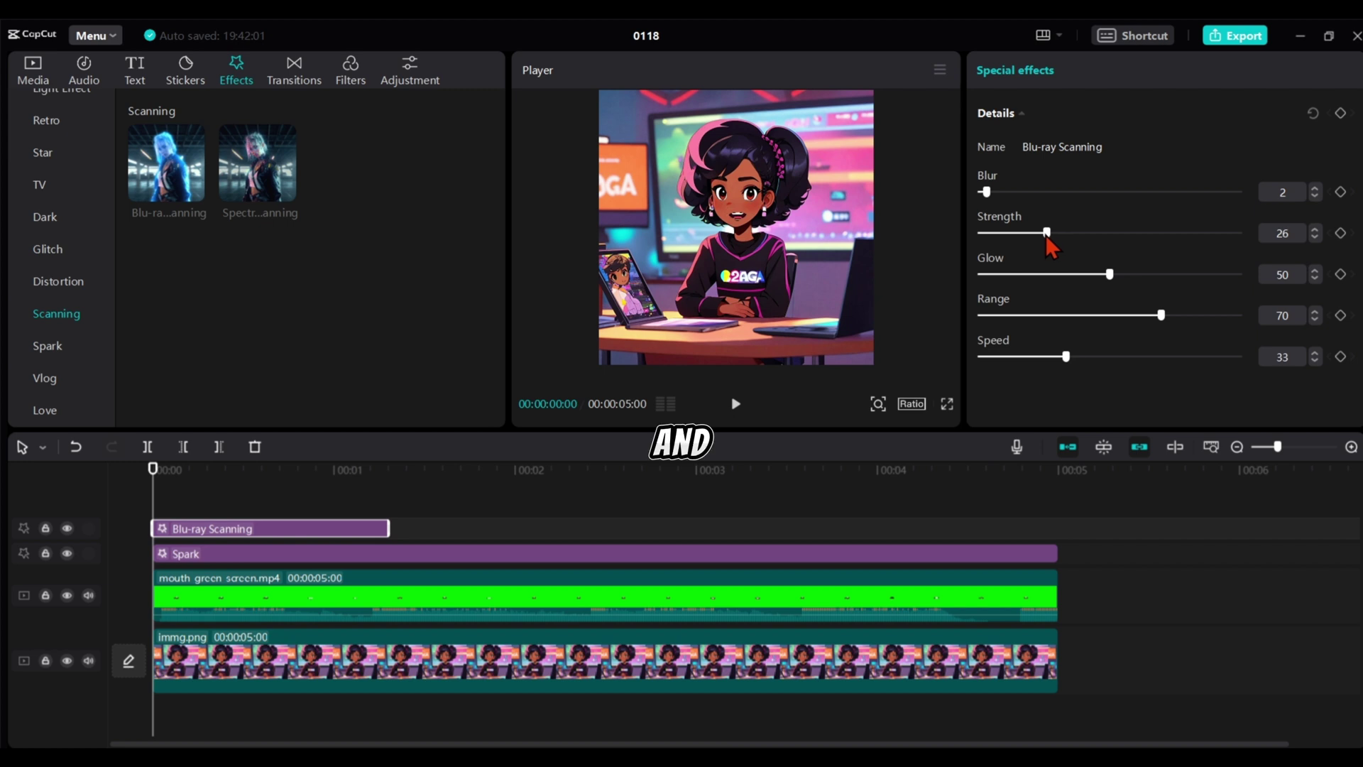
Step: Set the Blu-ray Scanning effect's Strength to 3, Glow to 1, Range to 2 and Speed to 2
drag(1057, 234, 988, 234)
drag(1109, 274, 984, 275)
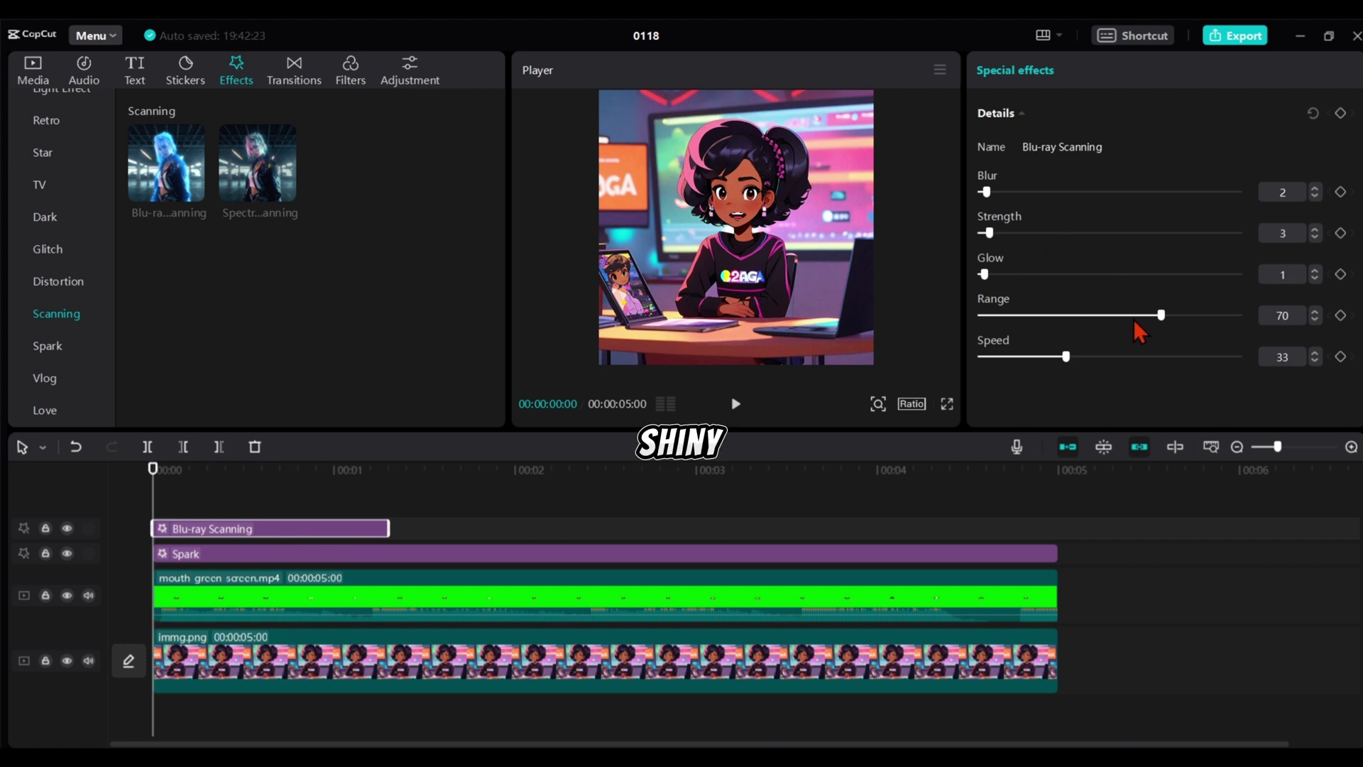
drag(1157, 316, 988, 314)
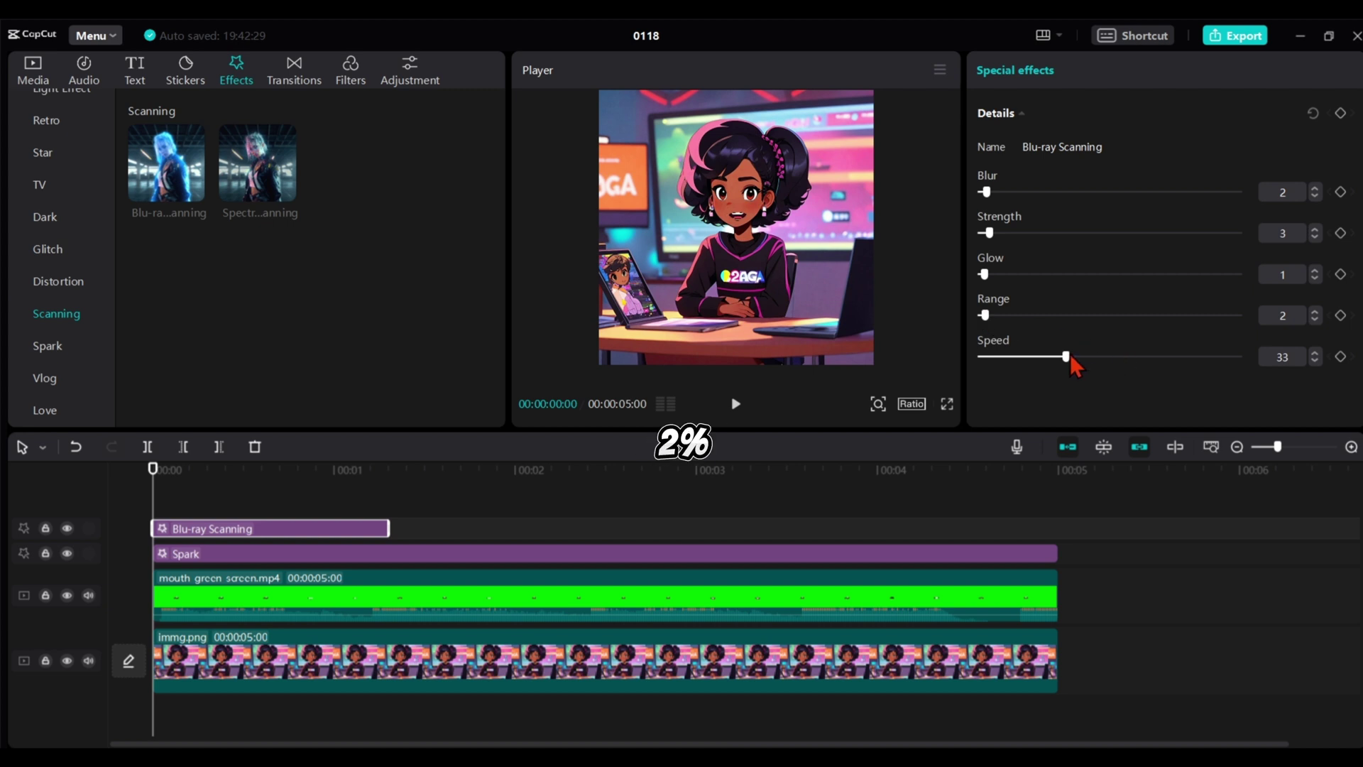
double_click(1285, 356)
text(2)
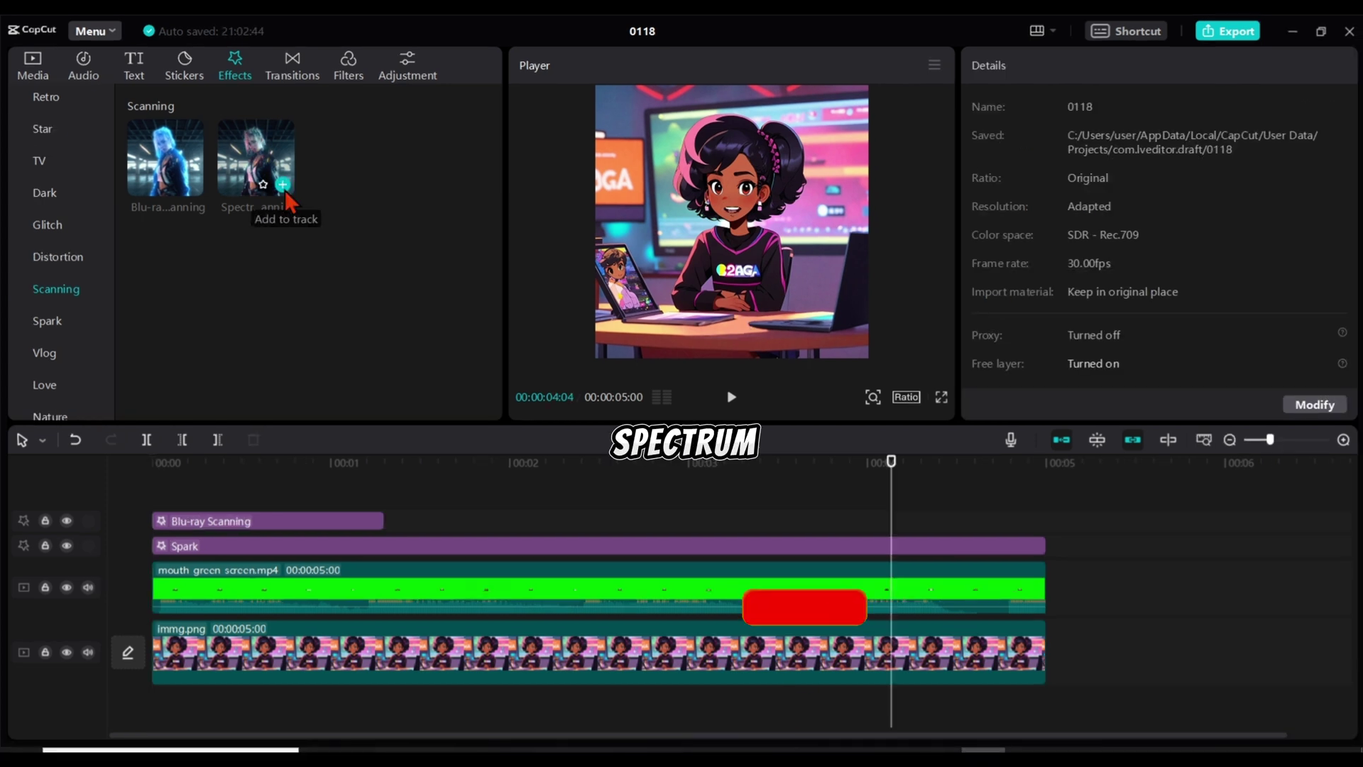
Step: Add the Spectrum Scanning effect, starting just before 00:03 and trimmed to finish with the clips at 00:05
click(283, 187)
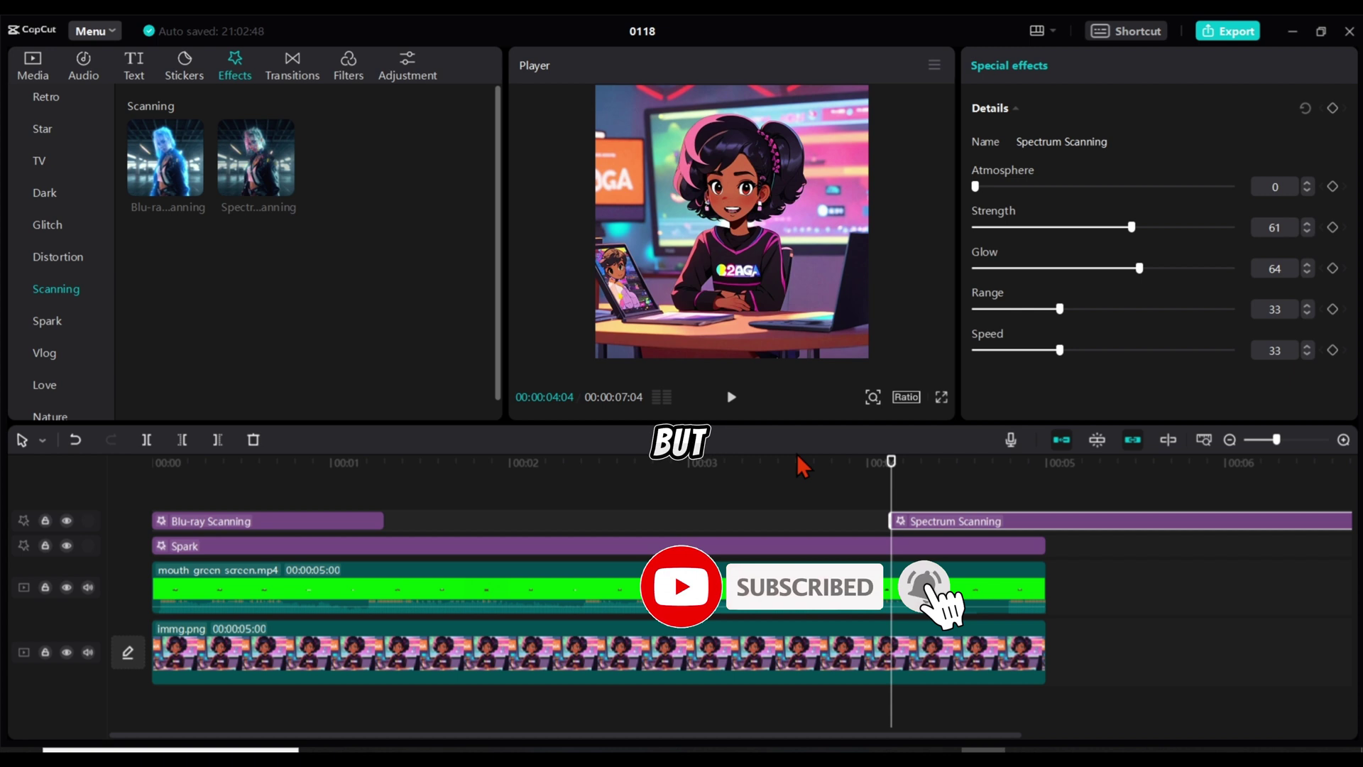
drag(1032, 526, 870, 523)
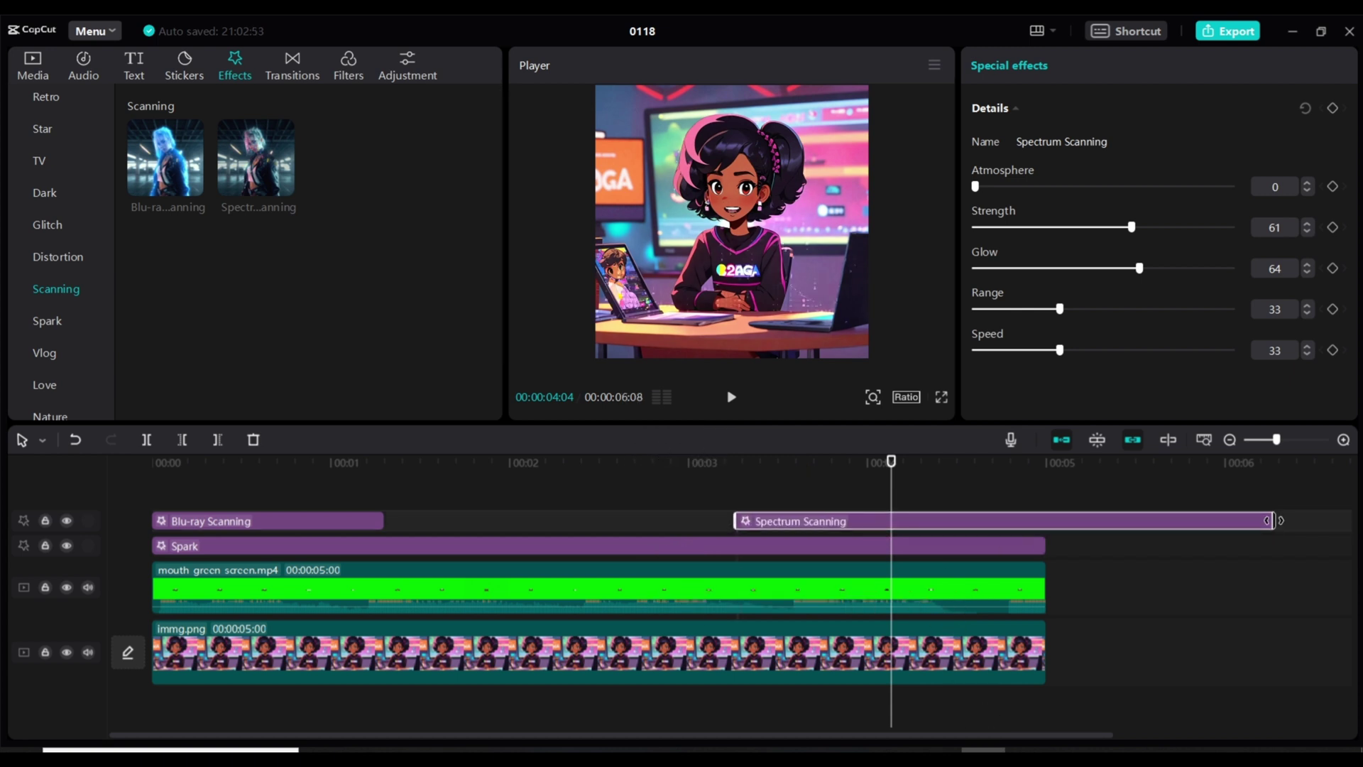
drag(1273, 520, 1100, 521)
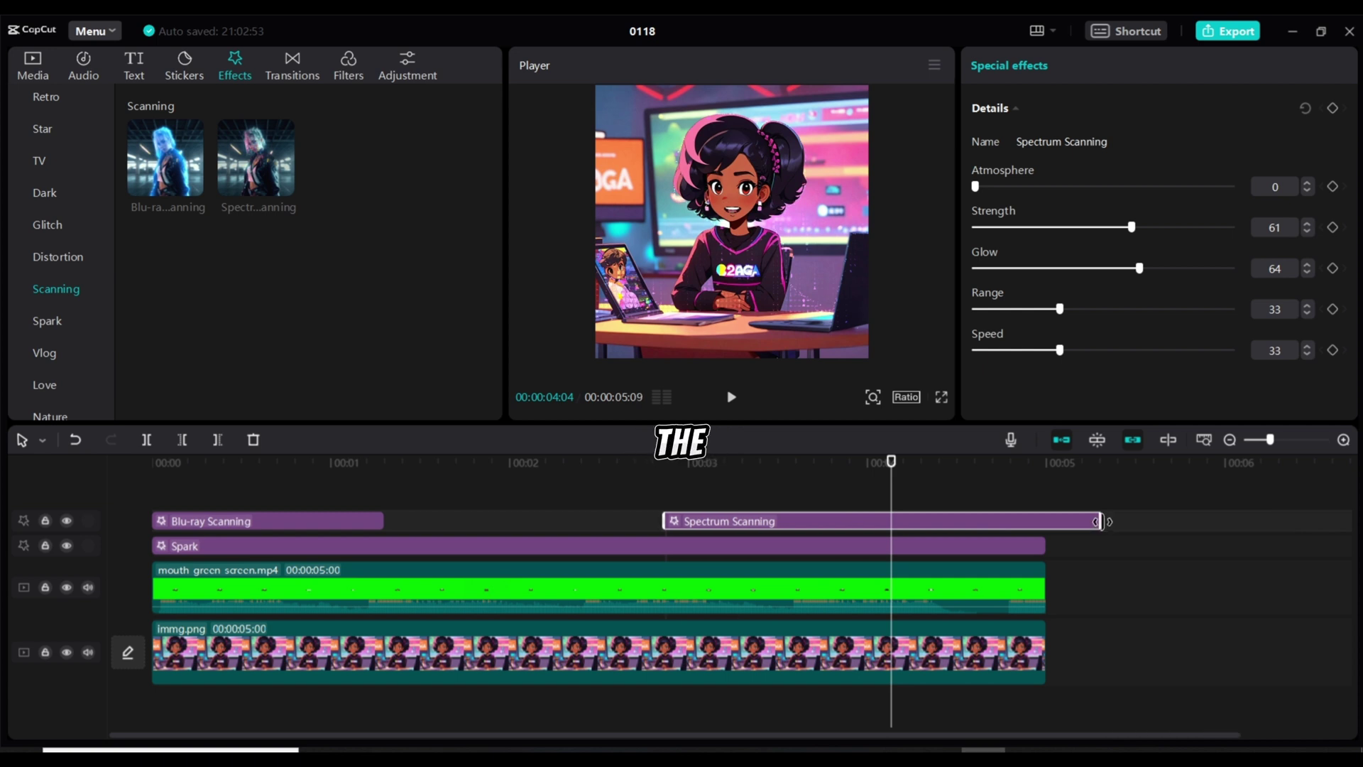
drag(1100, 521, 1046, 521)
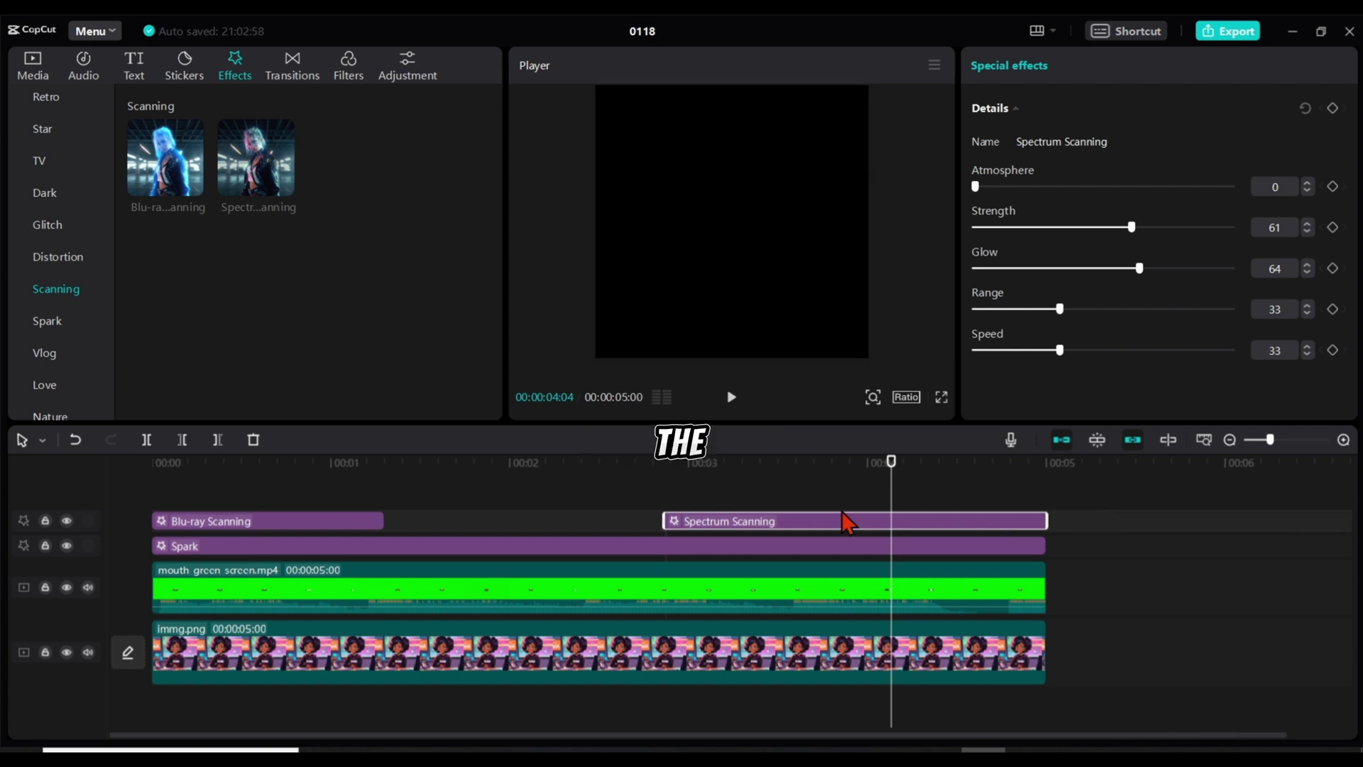
click(843, 519)
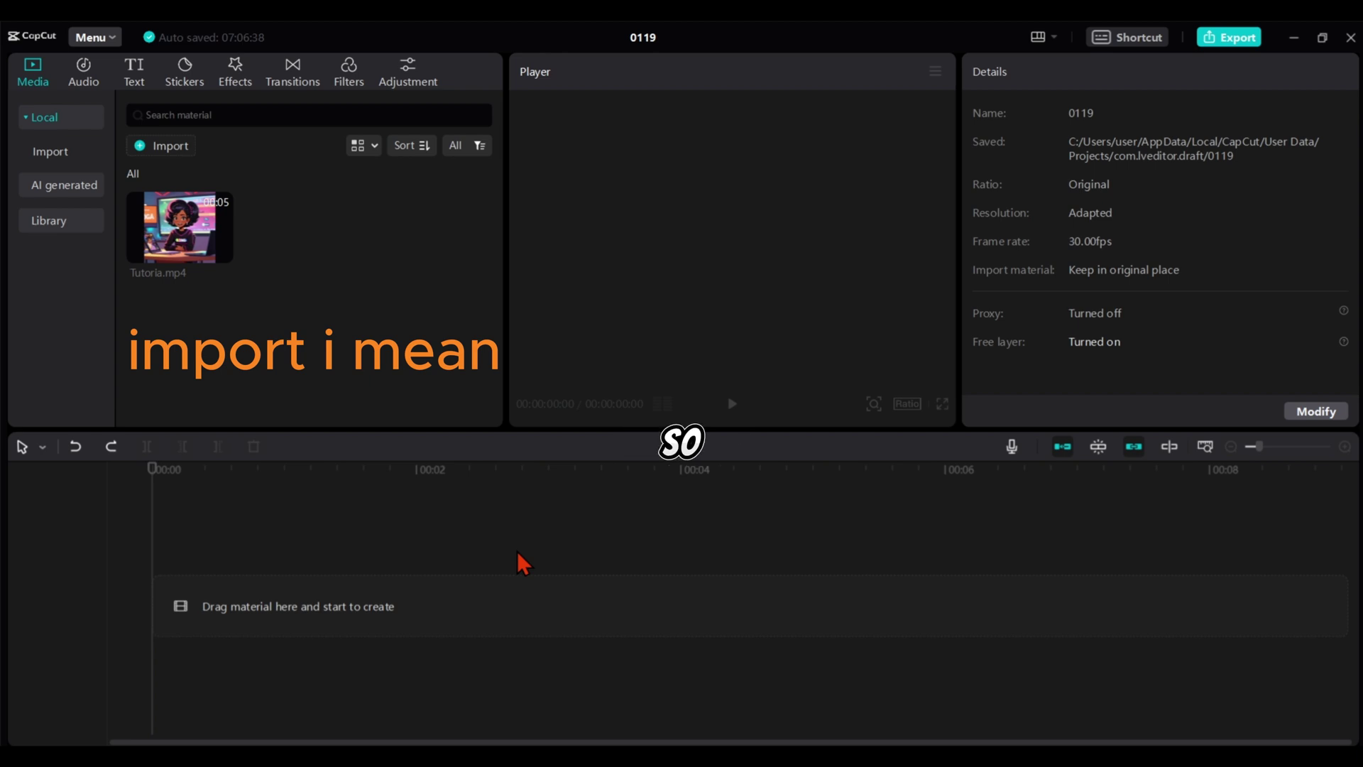
Step: In project 0119, add Tutoria.mp4 to the timeline and apply the Zoom Lens effect from the Lens category
click(223, 251)
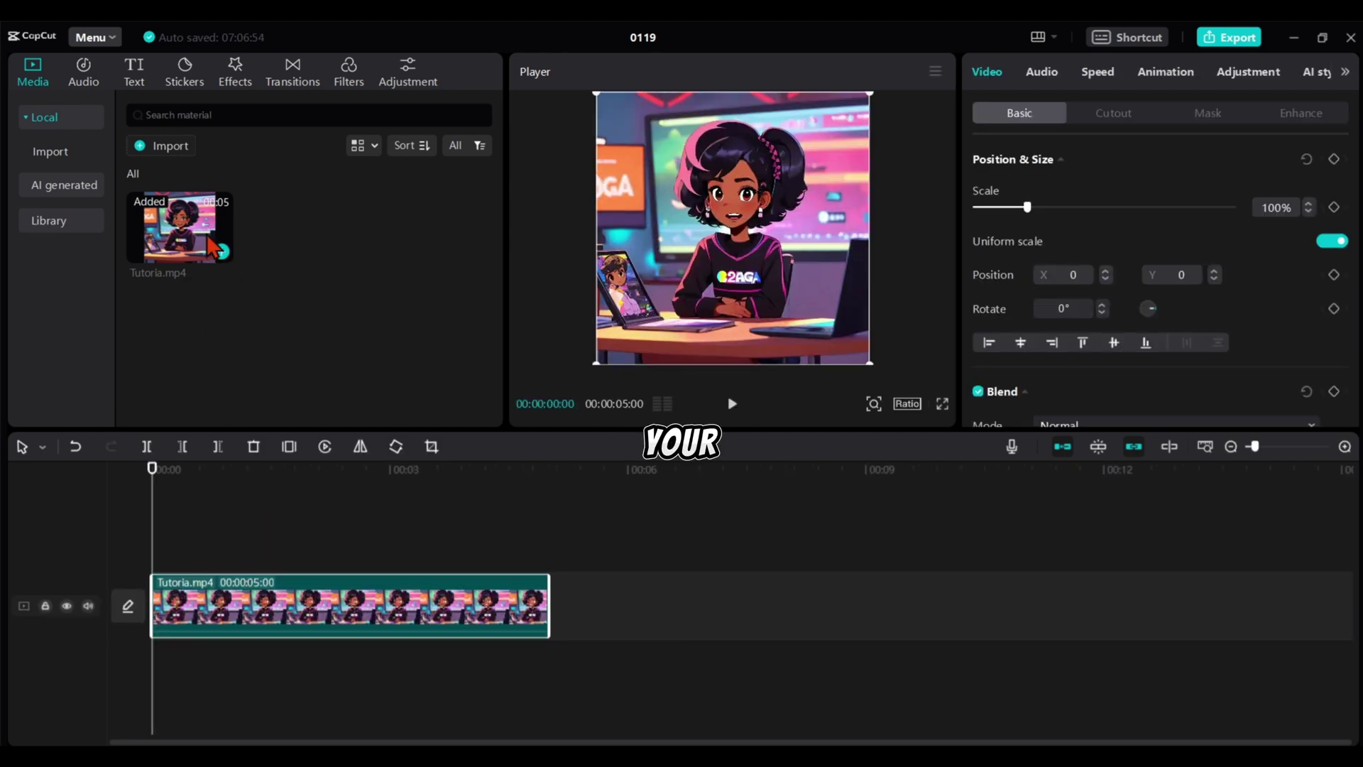
click(236, 73)
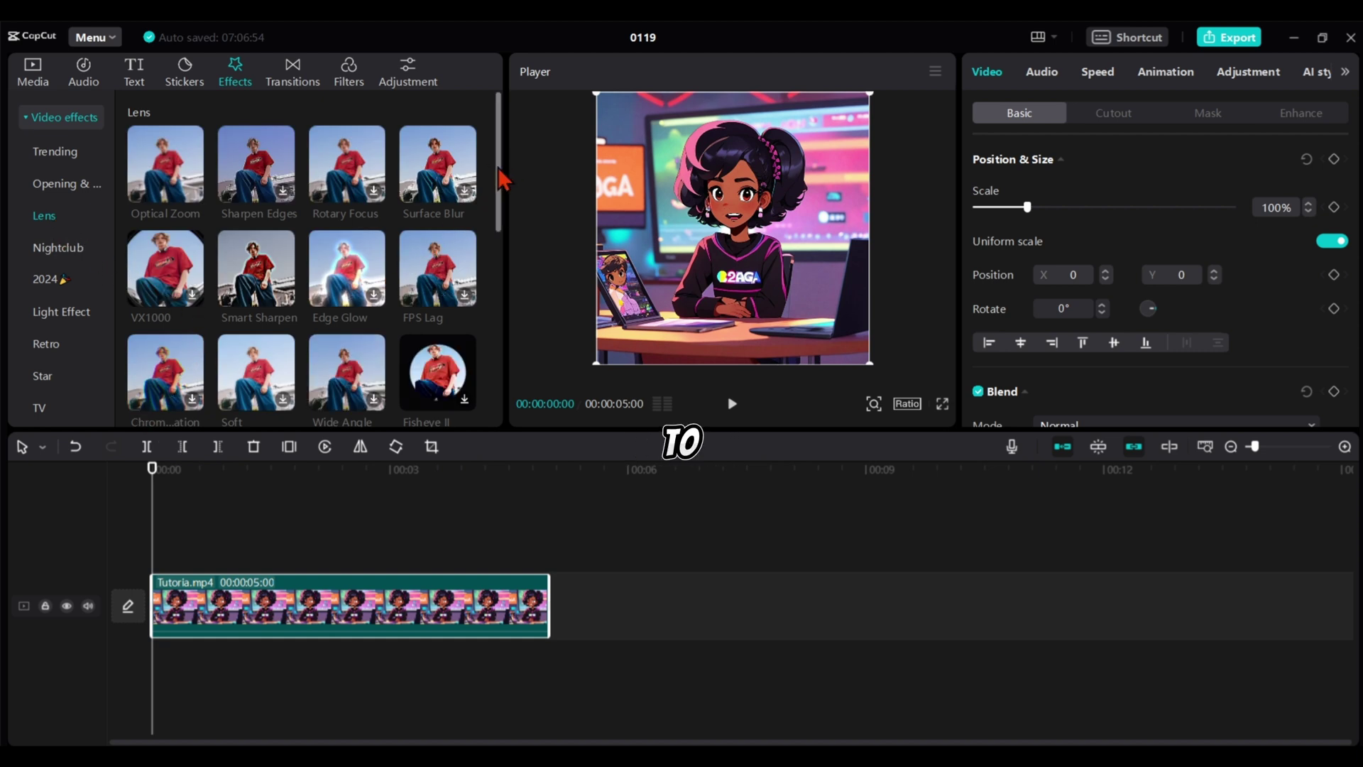
drag(498, 168, 493, 365)
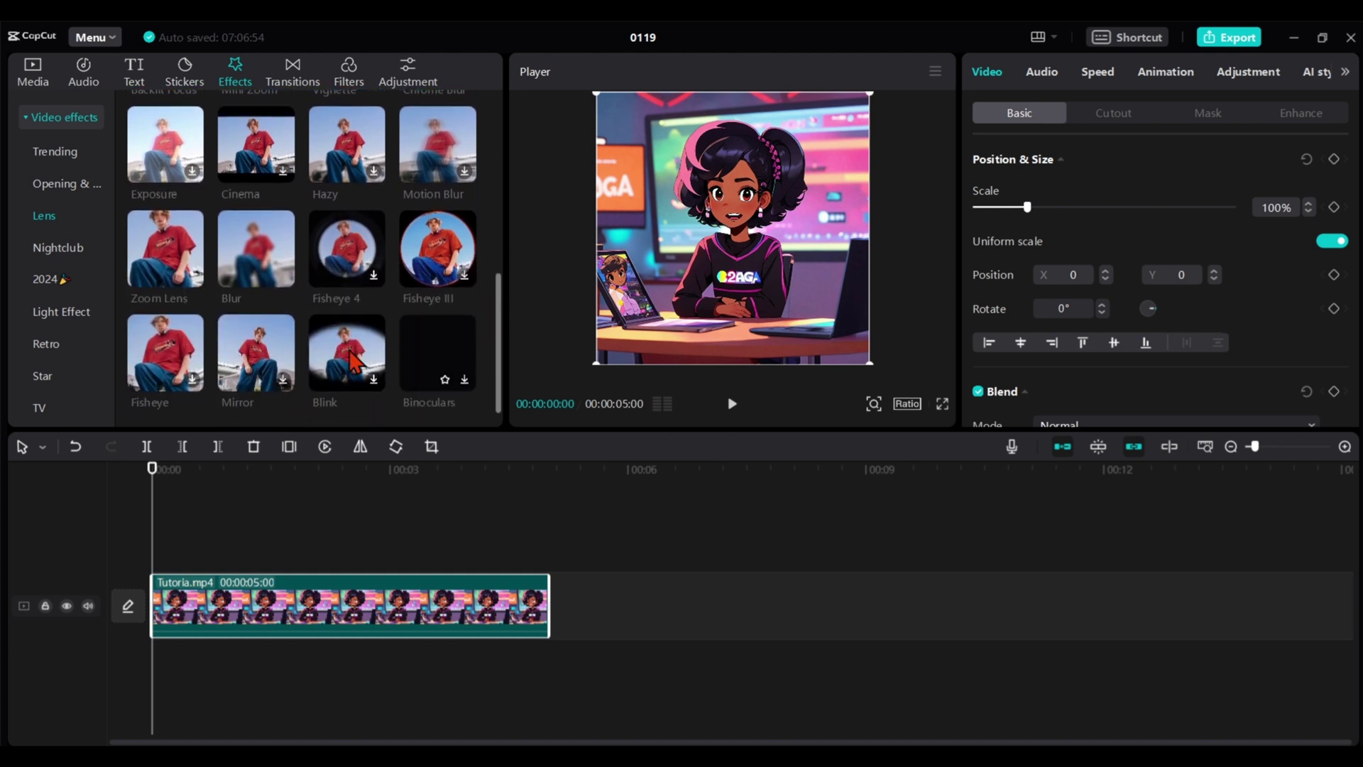
click(192, 275)
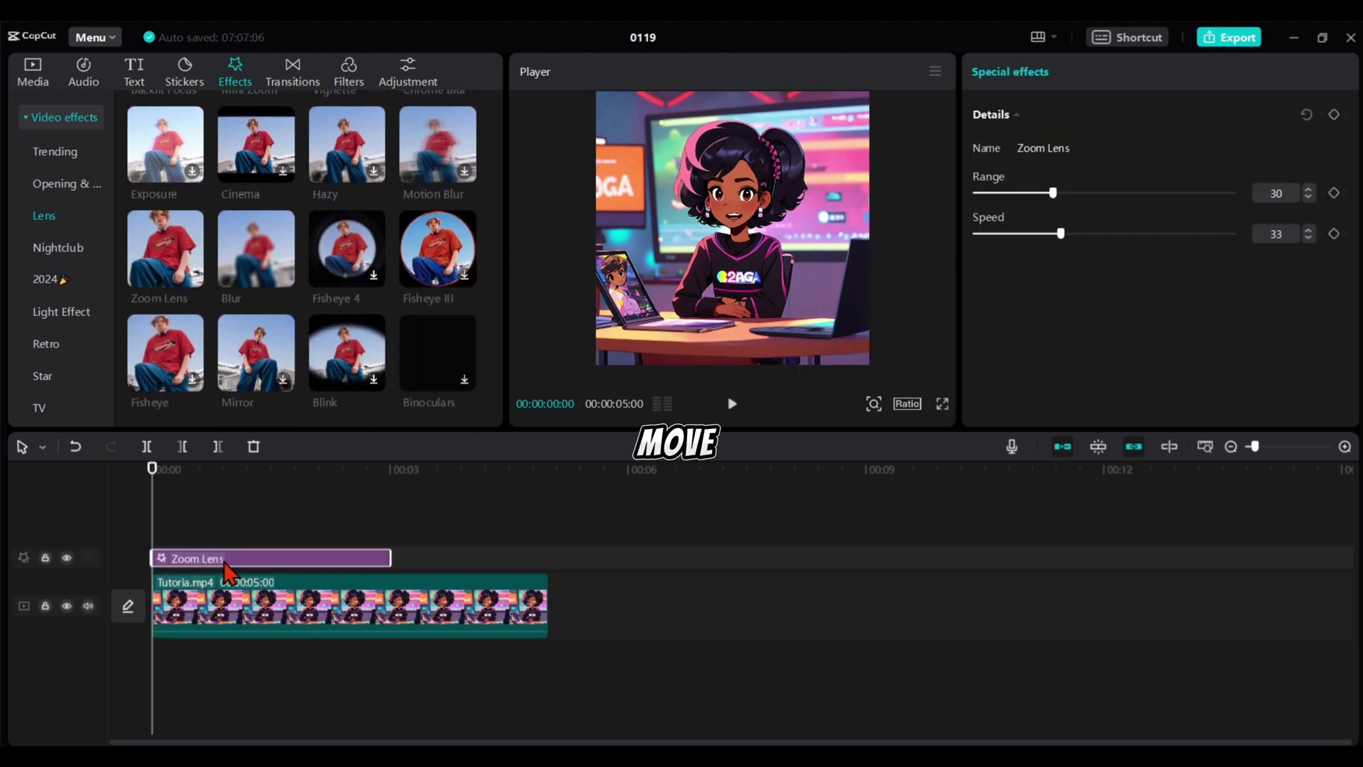
Step: Move the Zoom Lens effect to start at about 00:01 and play the video to preview it
drag(225, 565, 303, 571)
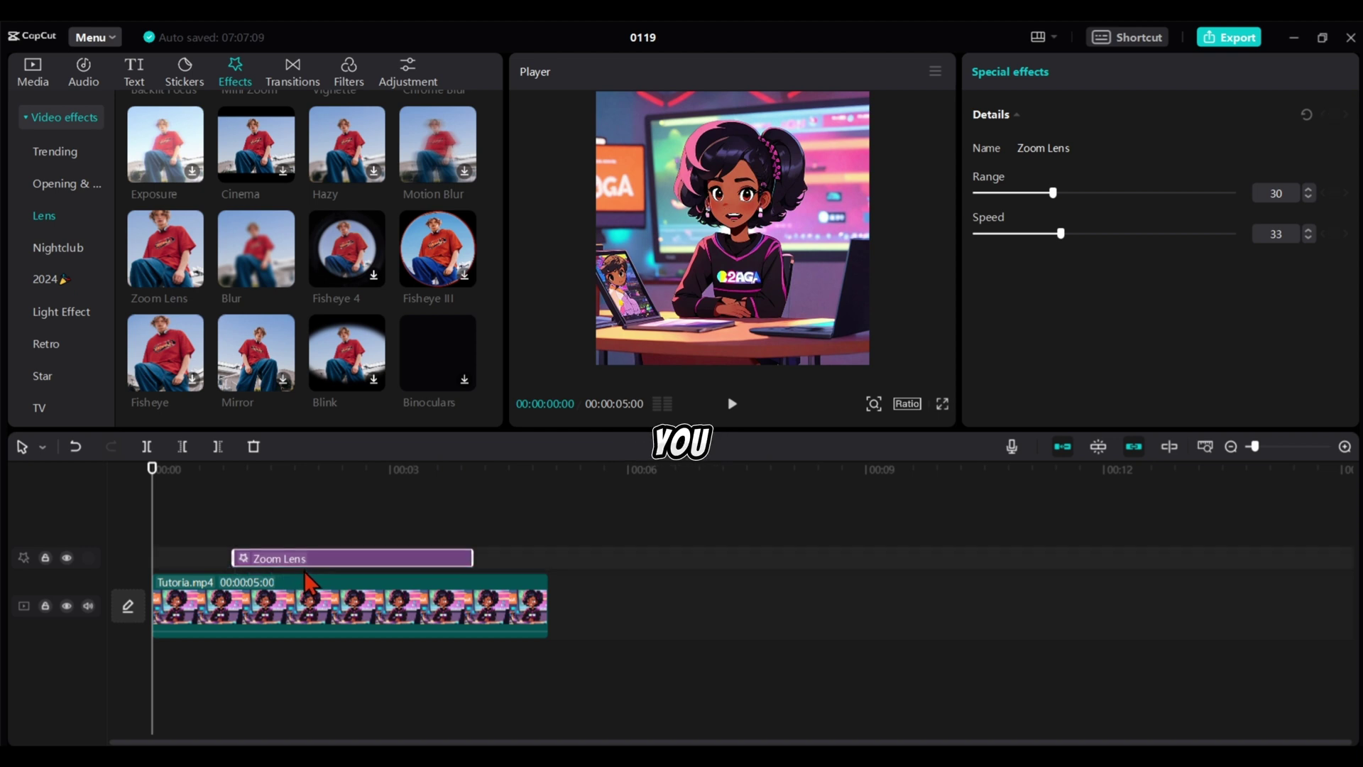
click(732, 404)
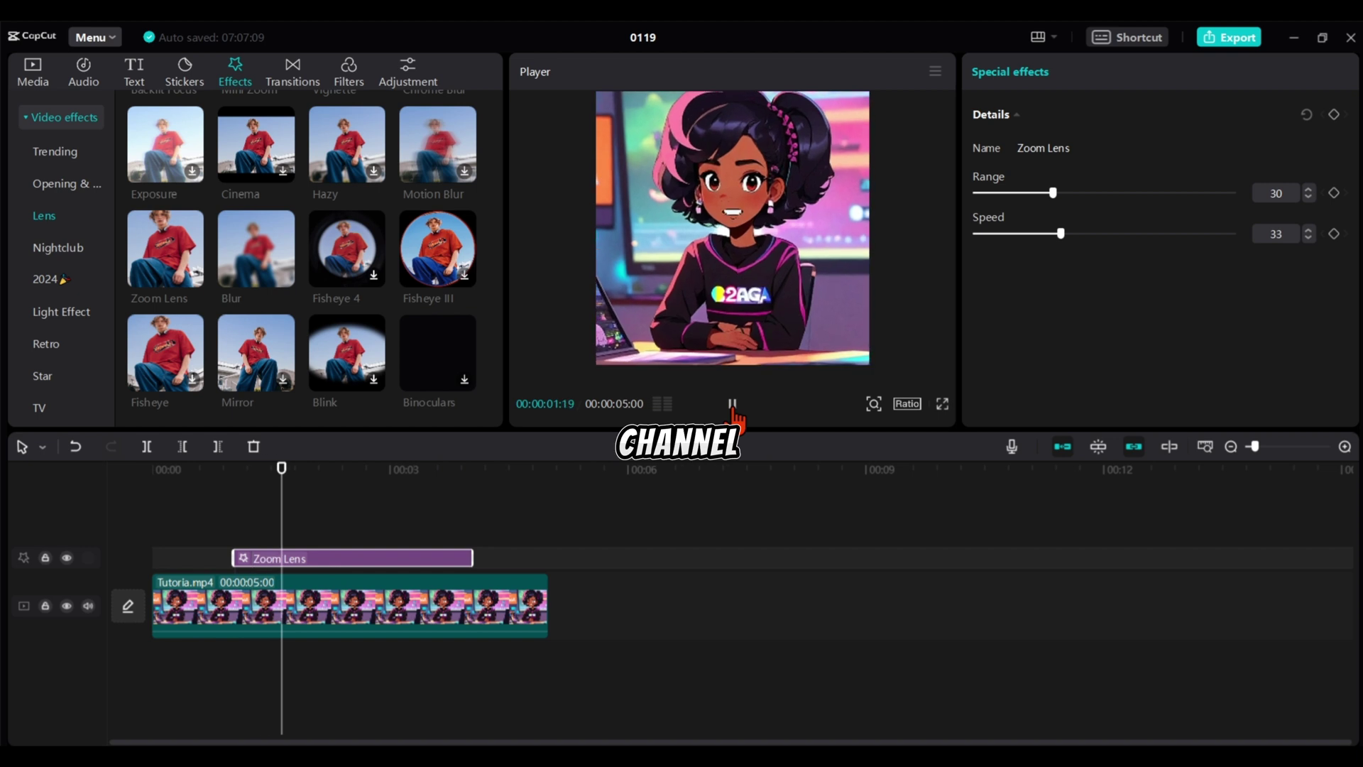